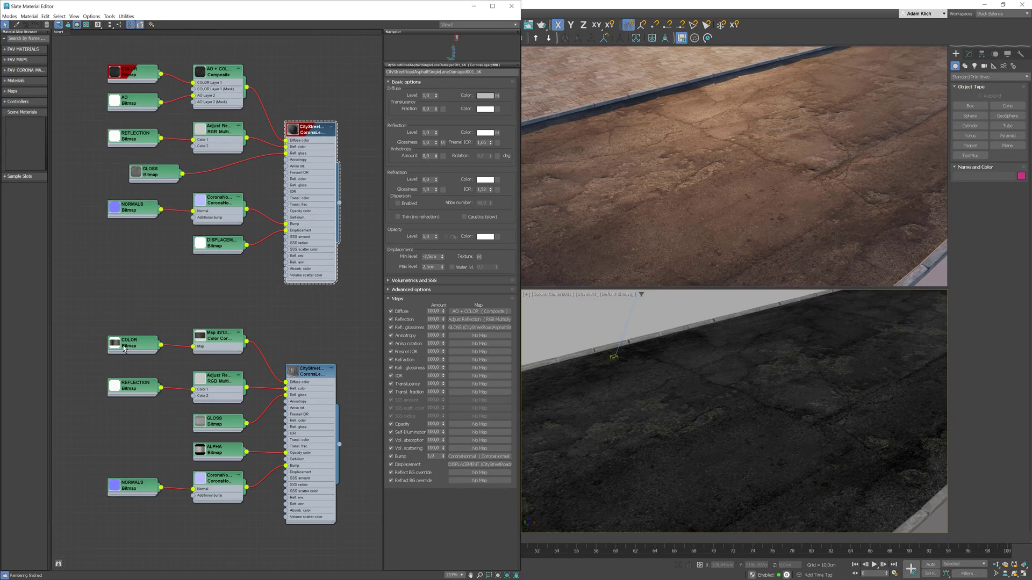
Try assigning the zebra crossing material directly to the asphalt road plane
{"action": "left_click", "coordinate": [313, 374]}
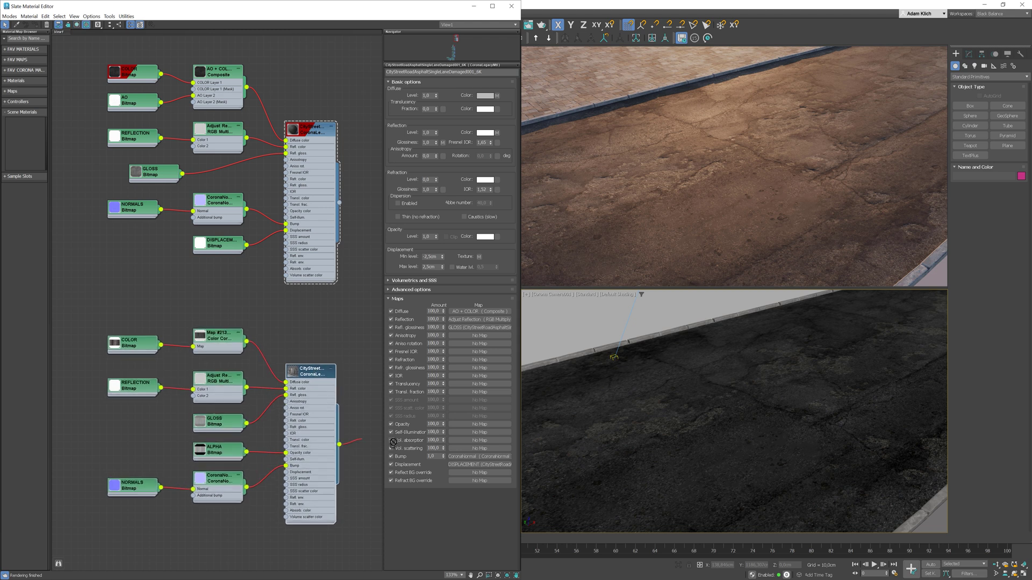
{"action": "left_click_drag", "start_coordinate": [392, 442], "coordinate": [701, 446]}
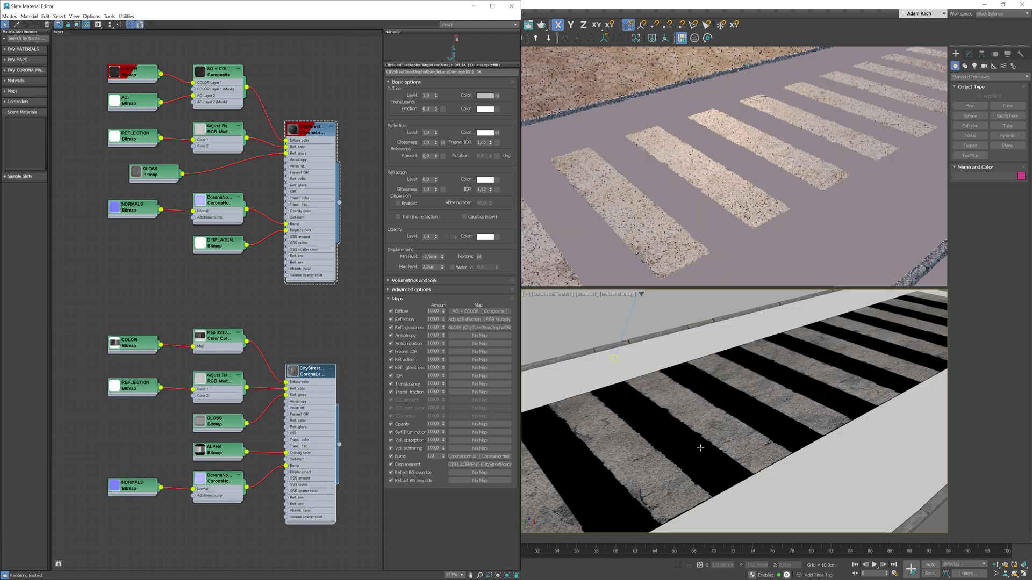
{"action": "left_click", "coordinate": [203, 449]}
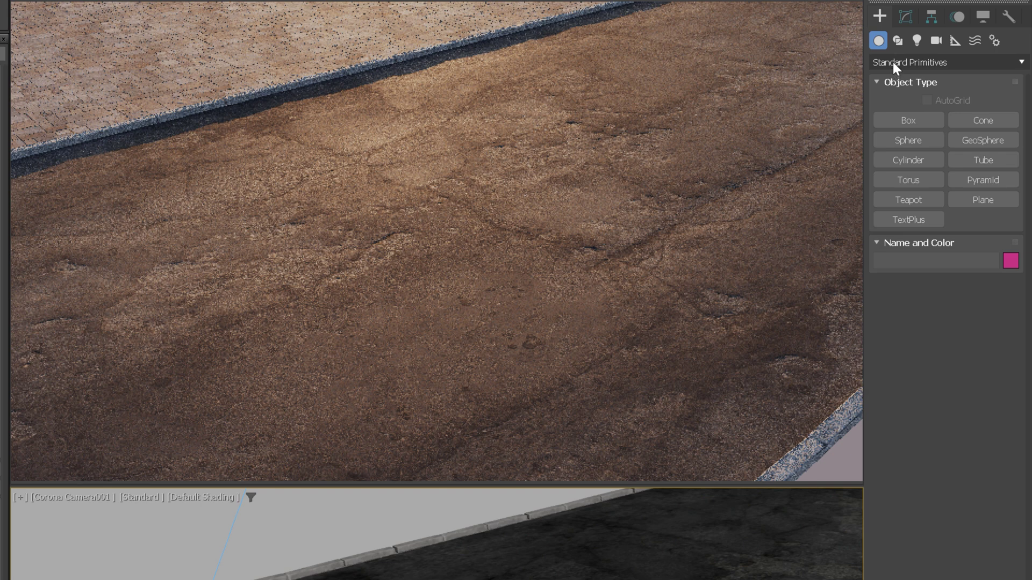
Create a Corona Decal about 443 wide and 224 high on the asphalt road in the camera view
{"action": "left_click", "coordinate": [891, 63]}
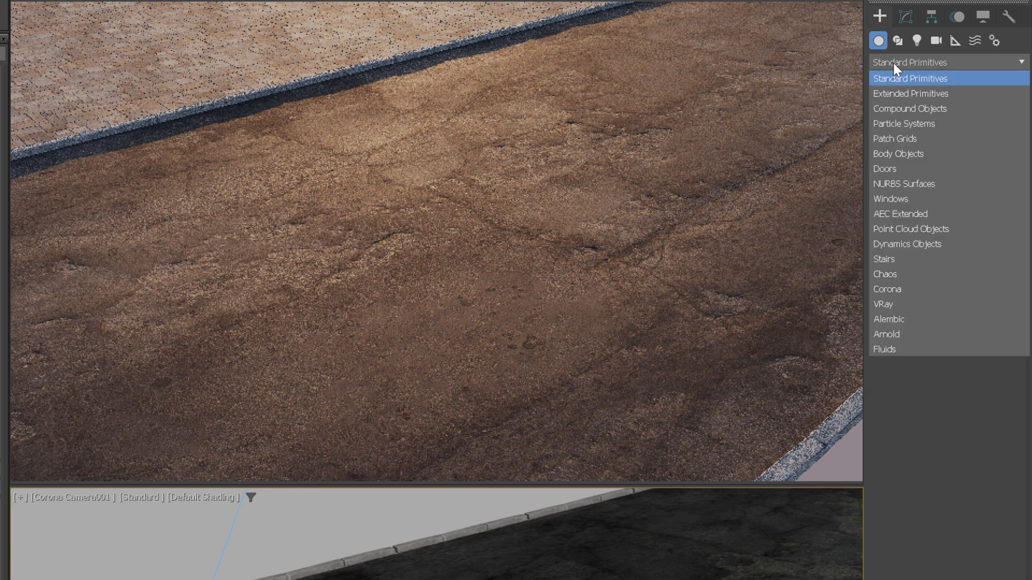
{"action": "left_click", "coordinate": [905, 285]}
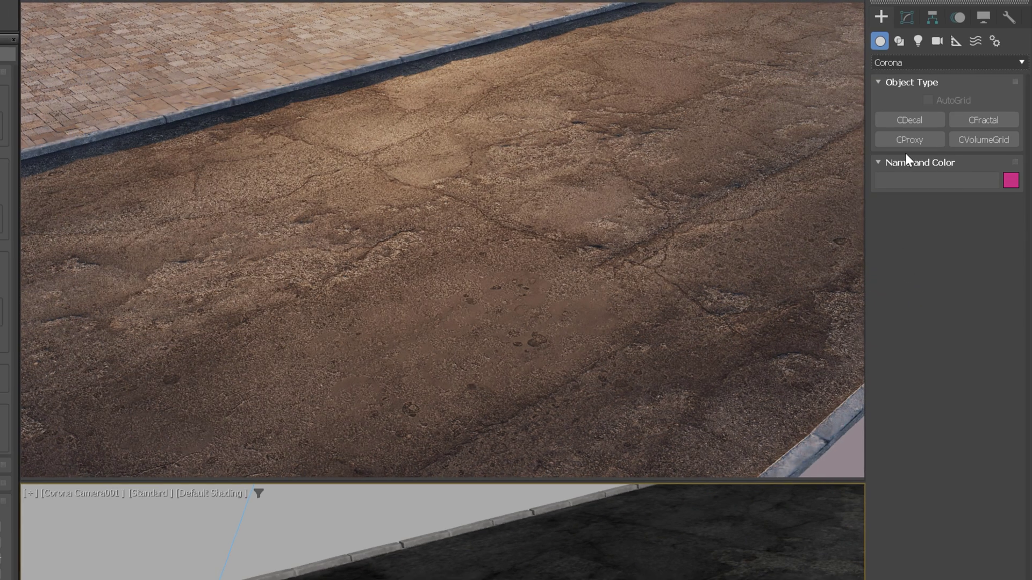
{"action": "left_click", "coordinate": [909, 121]}
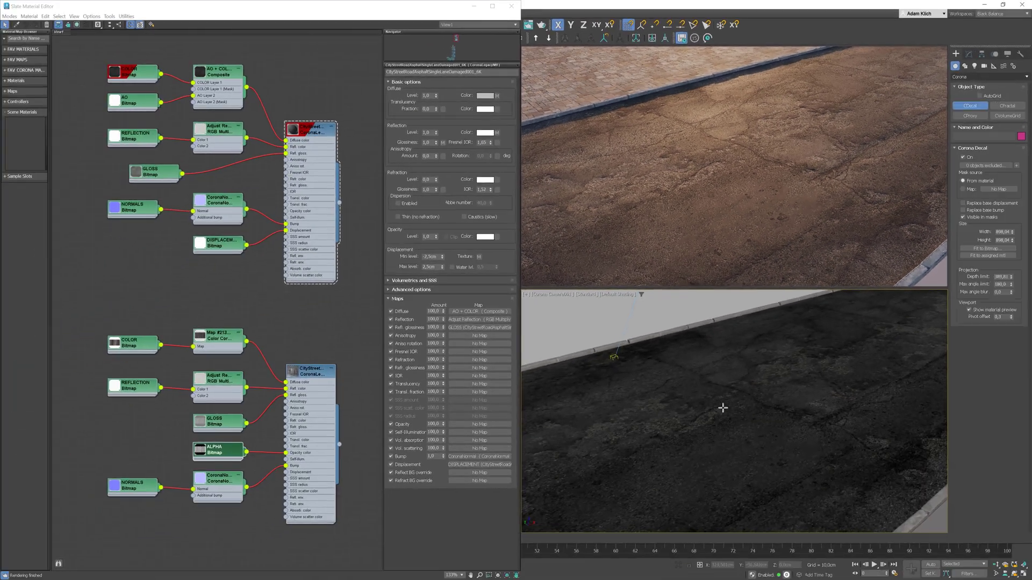
{"action": "left_click_drag", "start_coordinate": [693, 417], "coordinate": [873, 391]}
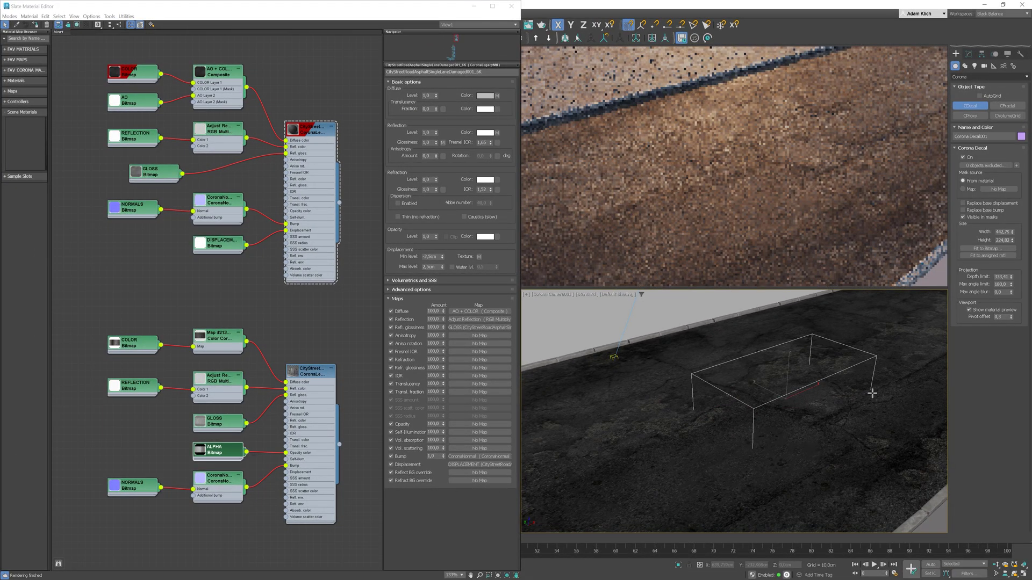
Assign the CityStreetRoadMarkingsZebraCrossing004_4K material to the decal
{"action": "double_click", "coordinate": [319, 391]}
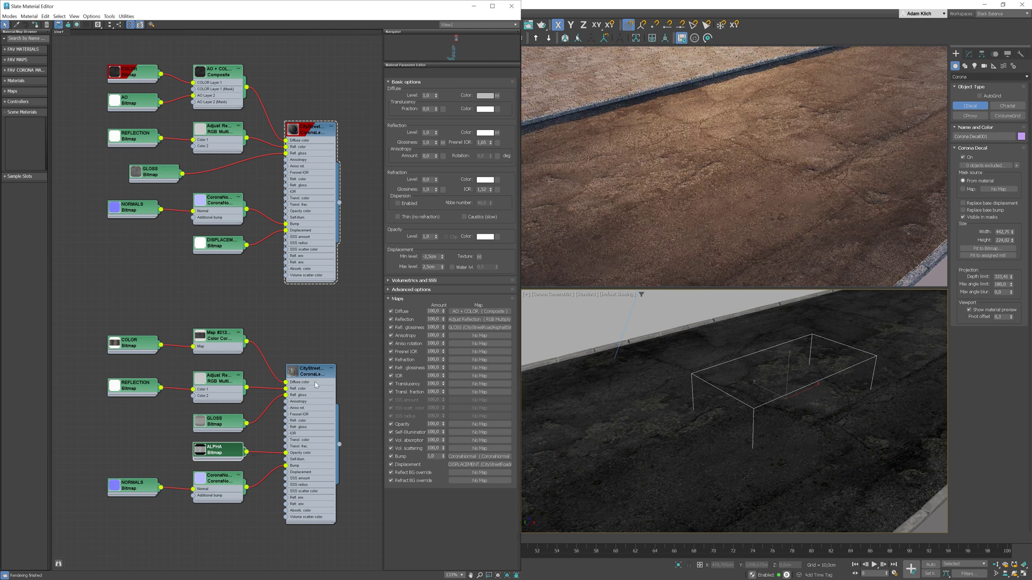
{"action": "left_click_drag", "start_coordinate": [316, 378], "coordinate": [323, 371]}
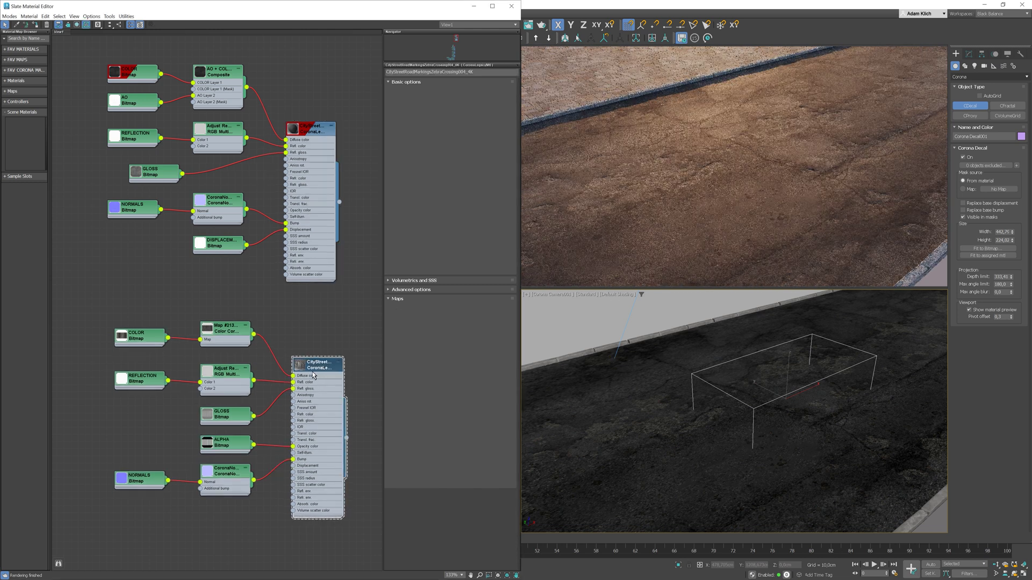
{"action": "left_click", "coordinate": [35, 25]}
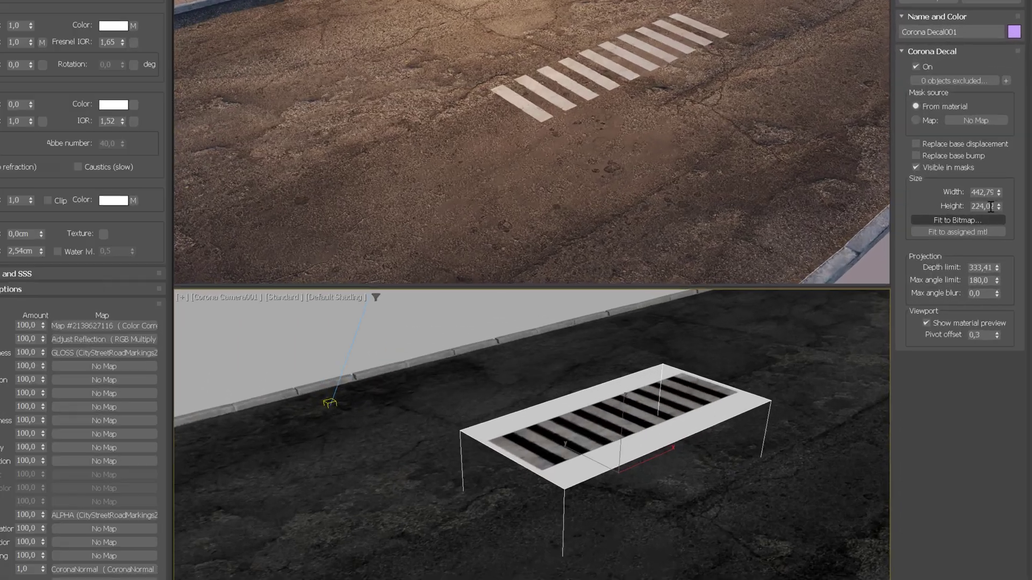
Resize the decal to about 615 by 930, then fit its proportions to the assigned material
{"action": "left_click_drag", "start_coordinate": [1012, 231], "coordinate": [1012, 217]}
{"action": "left_click_drag", "start_coordinate": [994, 144], "coordinate": [995, 151]}
{"action": "left_click_drag", "start_coordinate": [994, 188], "coordinate": [1009, 18]}
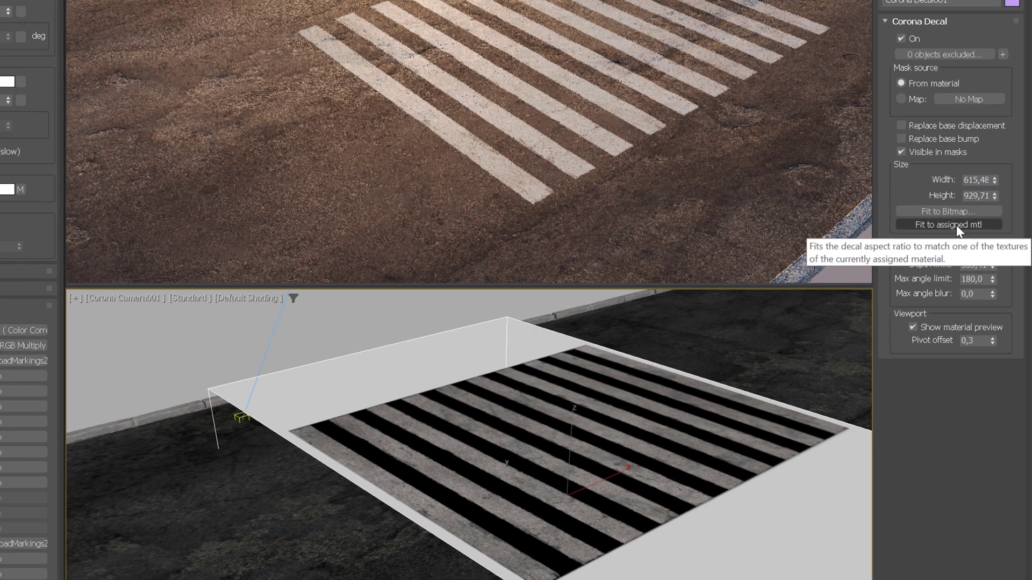
{"action": "left_click", "coordinate": [950, 224]}
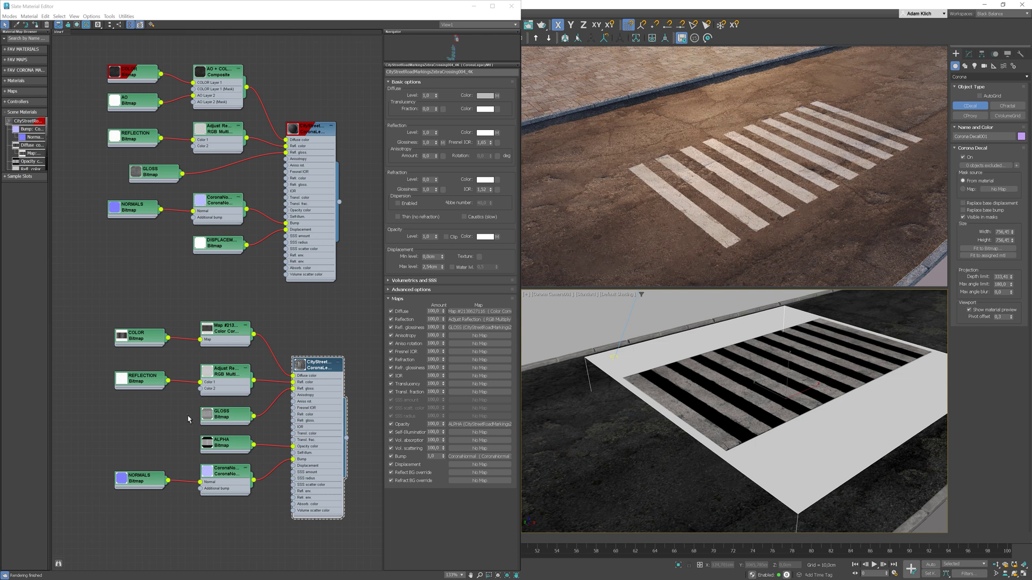
Widen the decal and fit its aspect ratio to the CityStreetRoadMarkingsZebraCrossing004 normal map bitmap
{"action": "left_click", "coordinate": [1002, 249]}
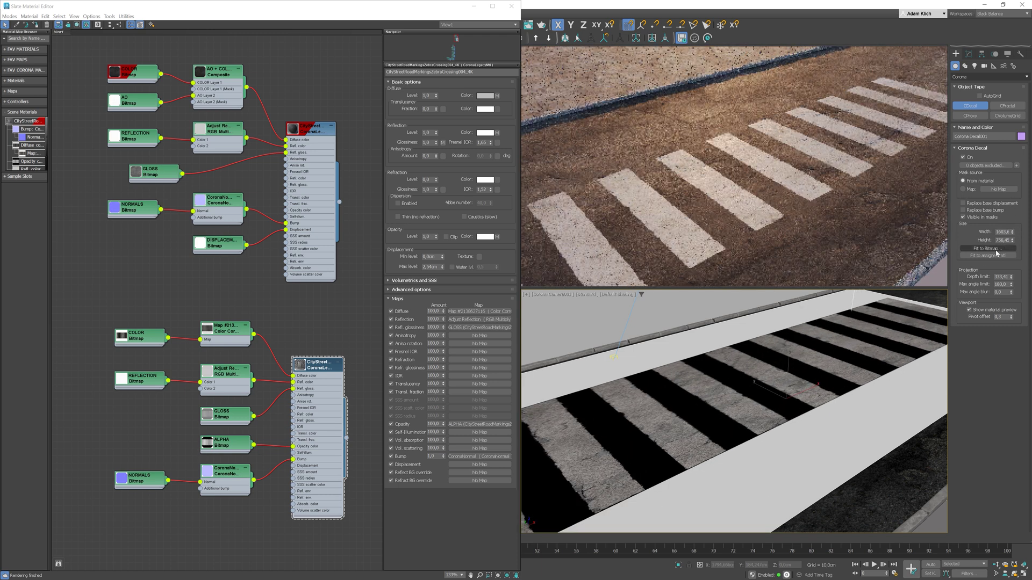
{"action": "left_click", "coordinate": [995, 249]}
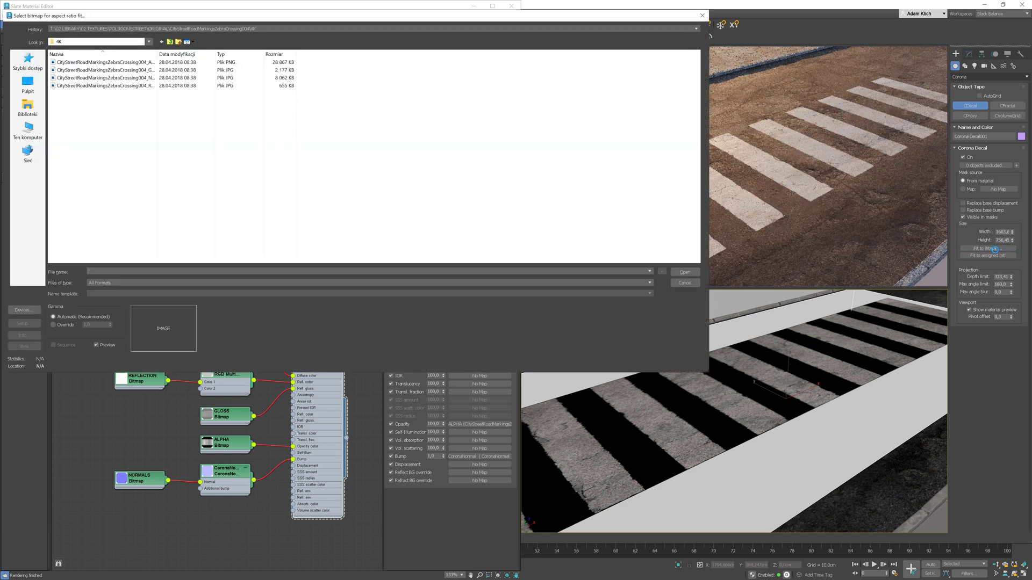
{"action": "double_click", "coordinate": [139, 78]}
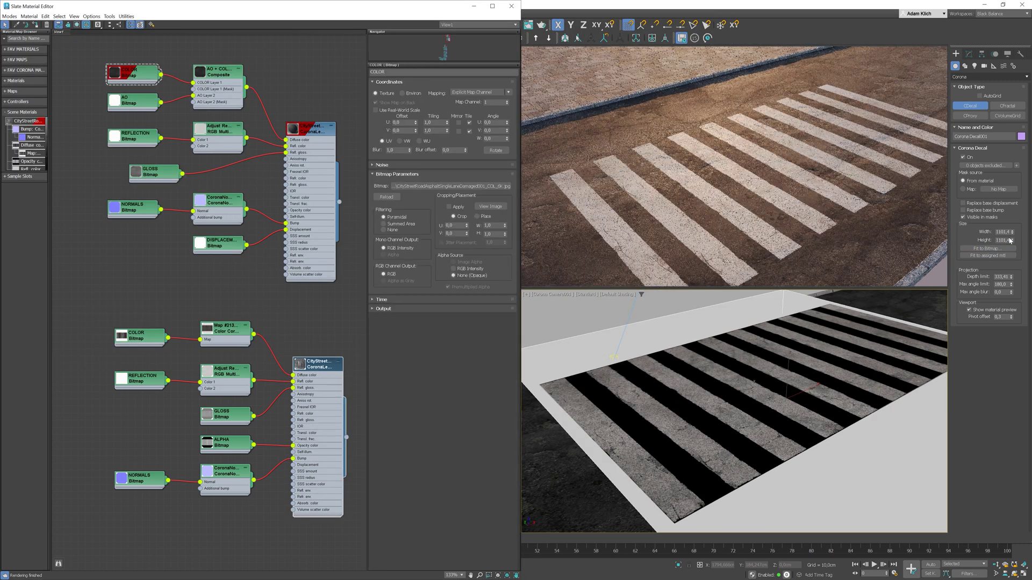
Set the decal's width and height to 1000 and rotate it a quarter turn about its vertical axis
{"action": "double_click", "coordinate": [1003, 232]}
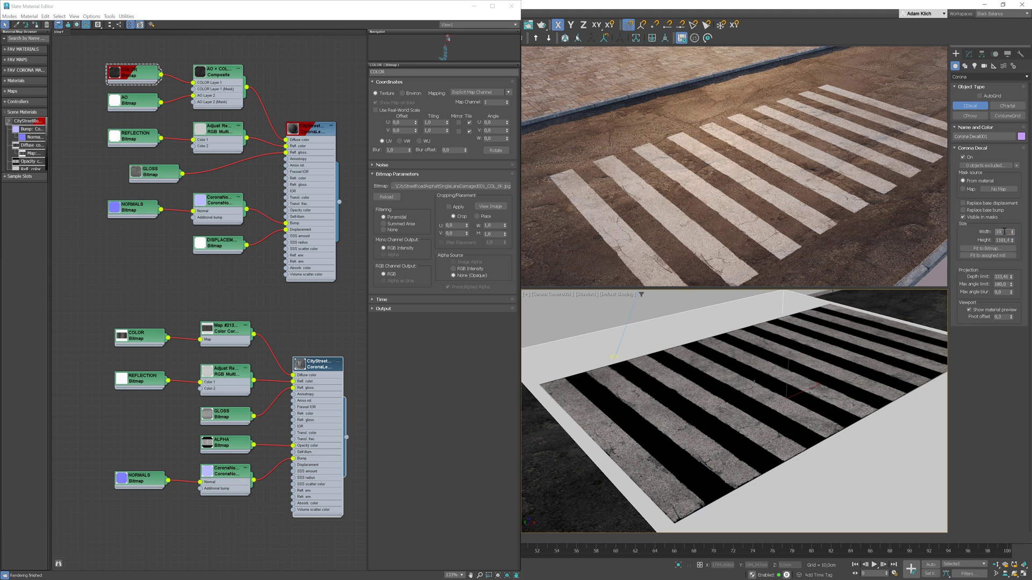
{"action": "key", "text": "Tab"}
{"action": "type", "text": "1100"}
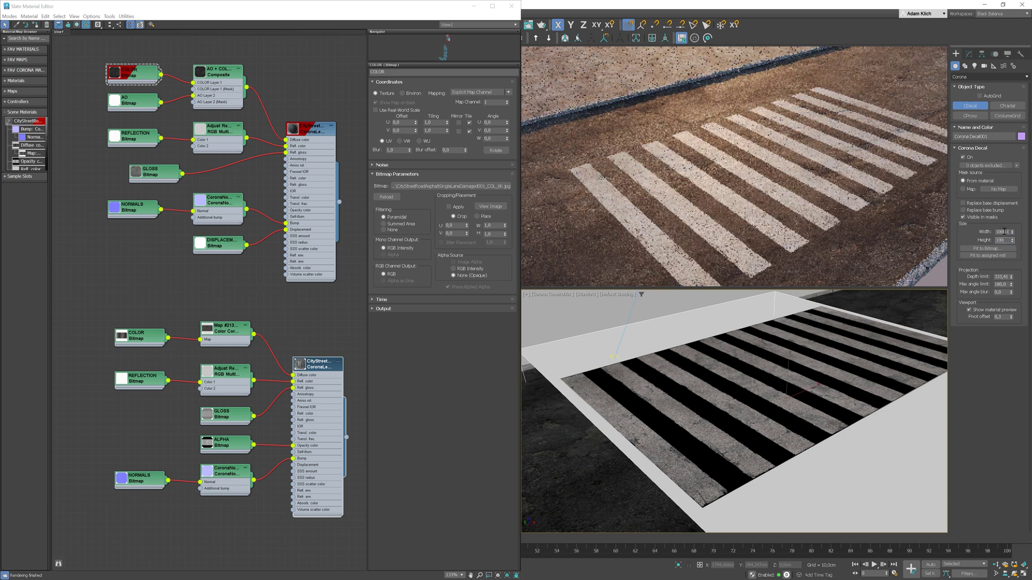
{"action": "type", "text": "0"}
{"action": "key", "text": "Return"}
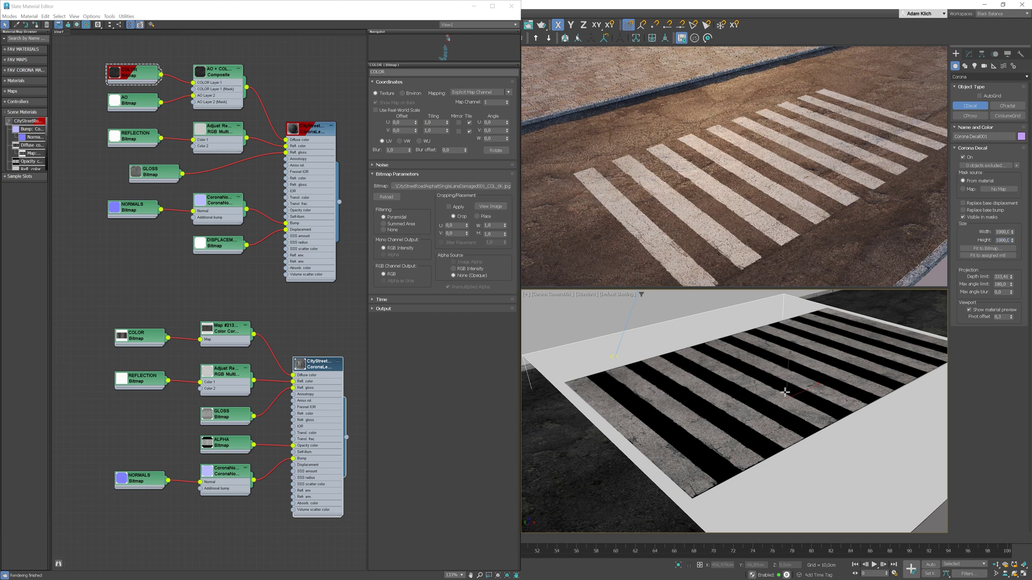
{"action": "key", "text": "e"}
{"action": "left_click_drag", "start_coordinate": [791, 418], "coordinate": [814, 409]}
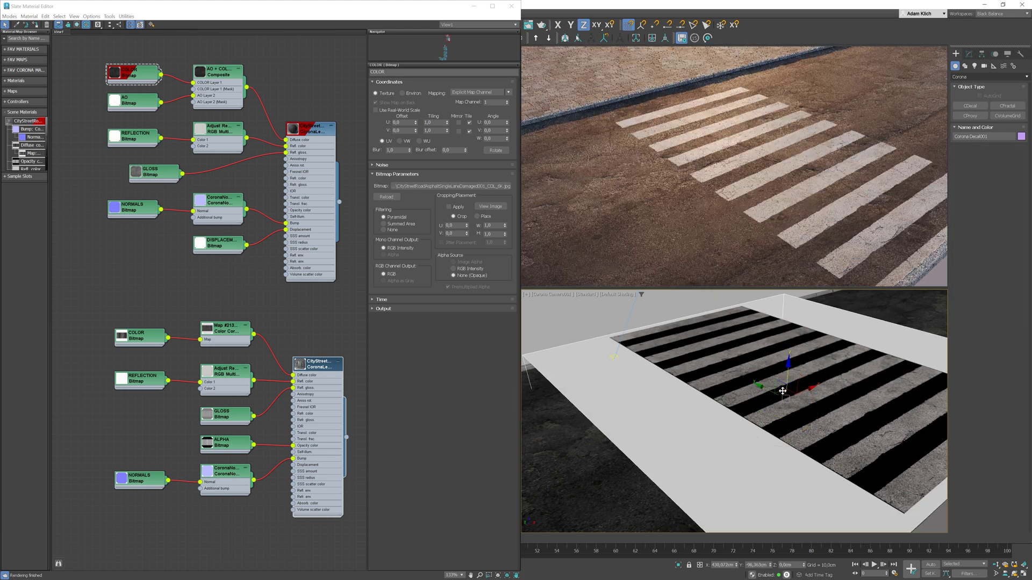
Align the decal's Y position to the road plane, pivot point to pivot point, and shift the decal slightly along X
{"action": "key", "text": "w"}
{"action": "left_click", "coordinate": [598, 467]}
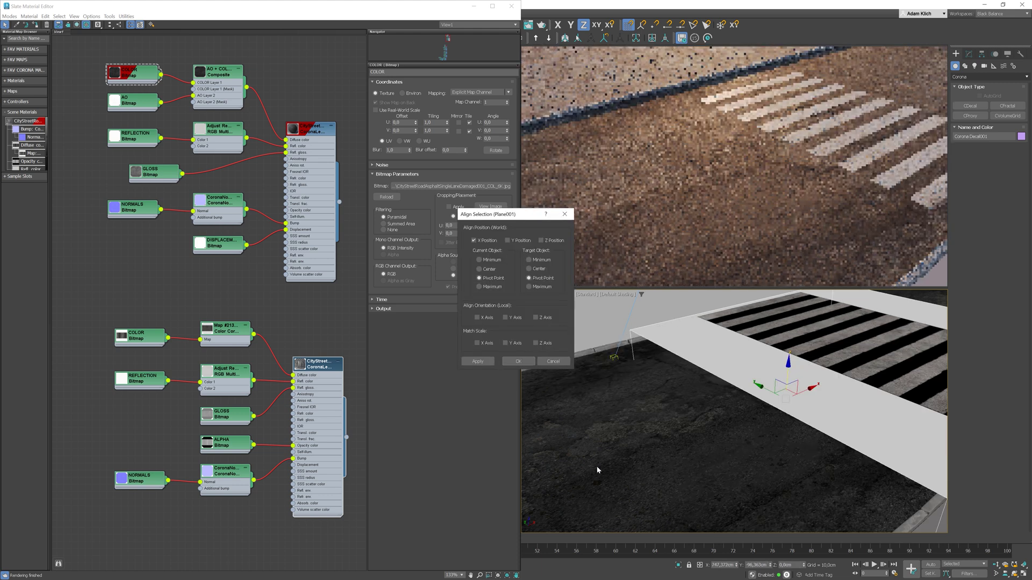
{"action": "left_click", "coordinate": [507, 240]}
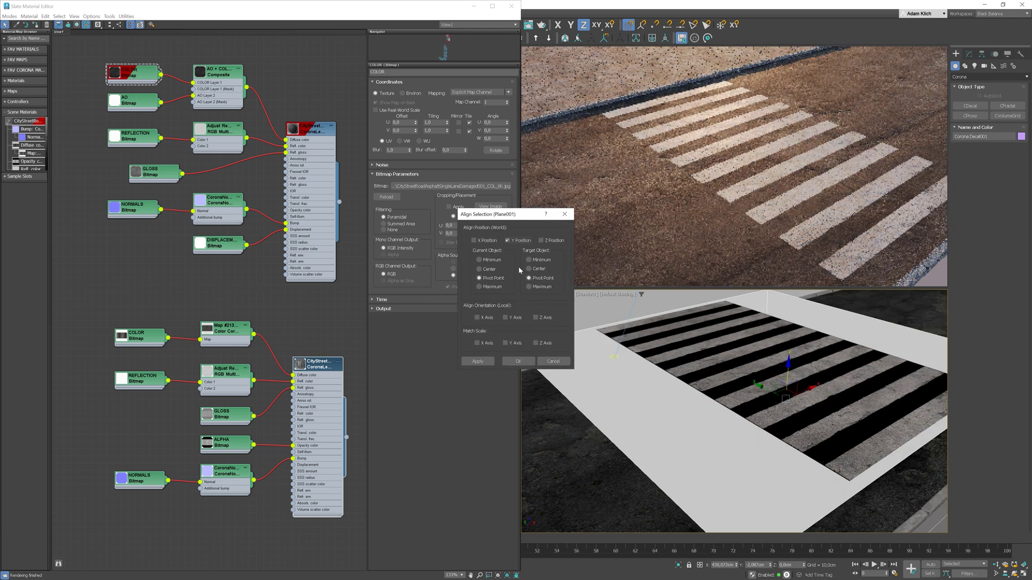
{"action": "left_click", "coordinate": [518, 361]}
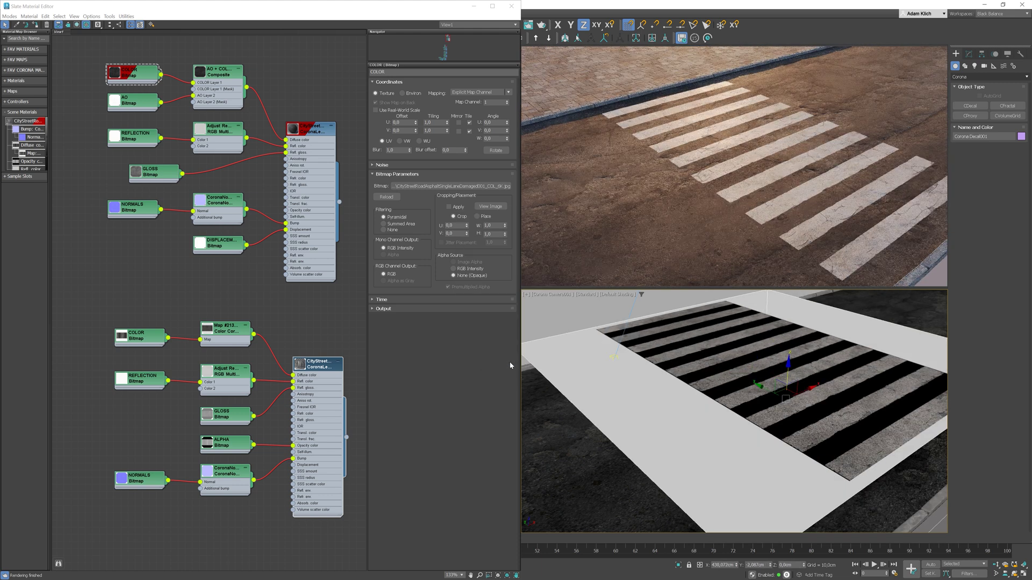
{"action": "left_click_drag", "start_coordinate": [789, 377], "coordinate": [776, 383]}
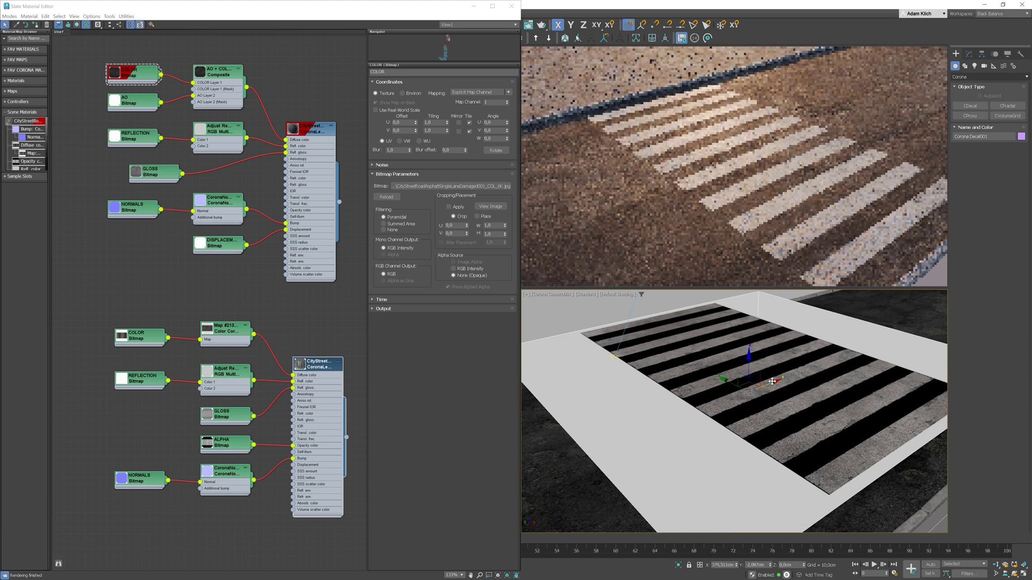
Open the decal's settings for modification and add a Checker map below the zebra crossing material's nodes
{"action": "left_click", "coordinate": [970, 54]}
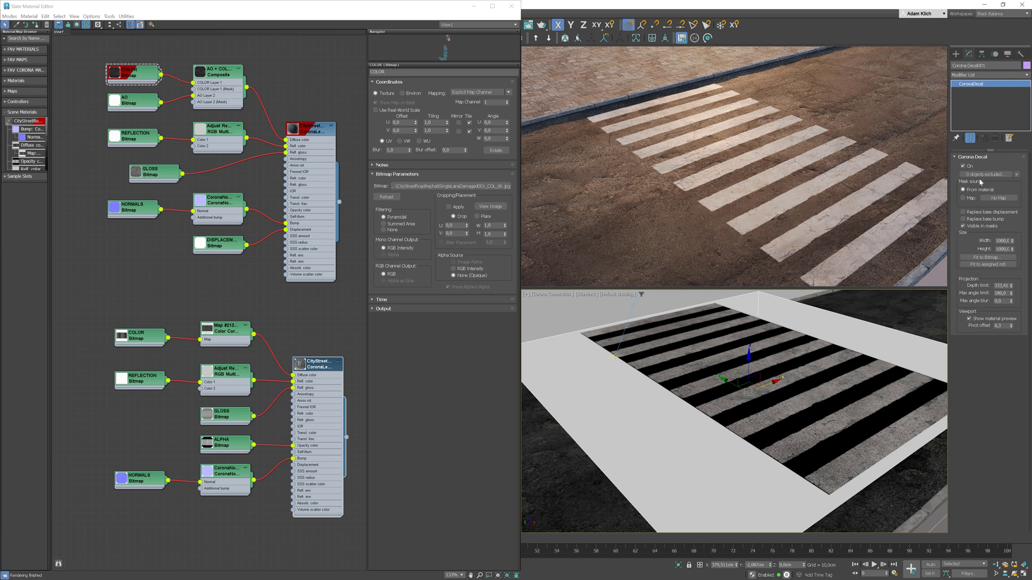
{"action": "scroll", "coordinate": [226, 430], "scroll_direction": "down", "scroll_amount": 3}
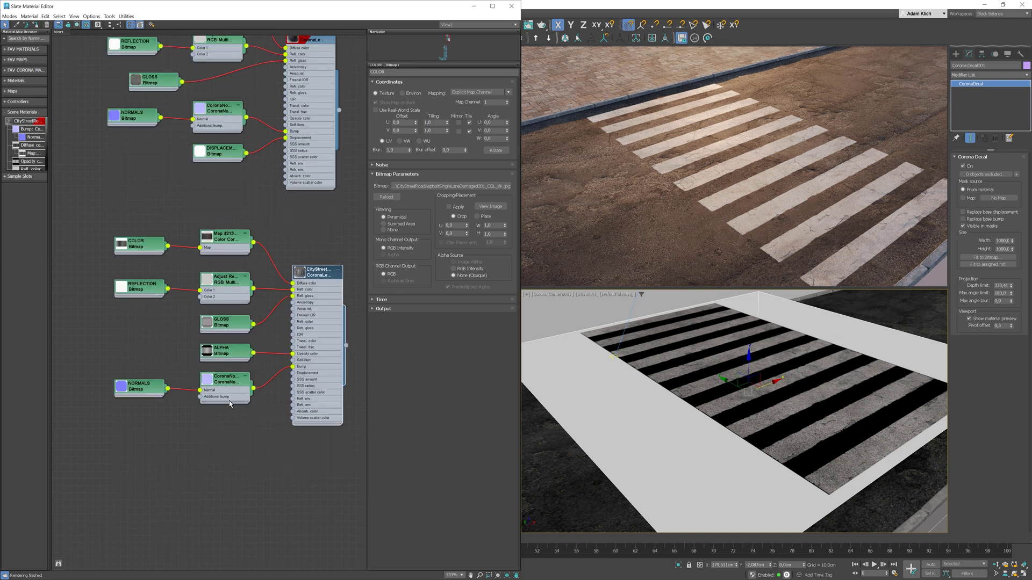
{"action": "right_click", "coordinate": [232, 451]}
{"action": "mouse_move", "coordinate": [269, 466]}
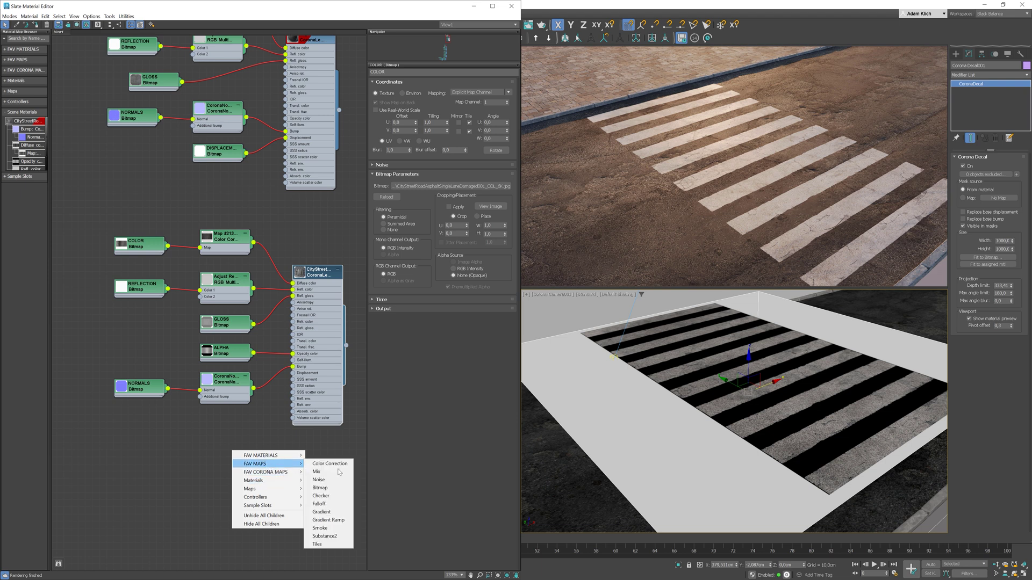
{"action": "left_click", "coordinate": [330, 494]}
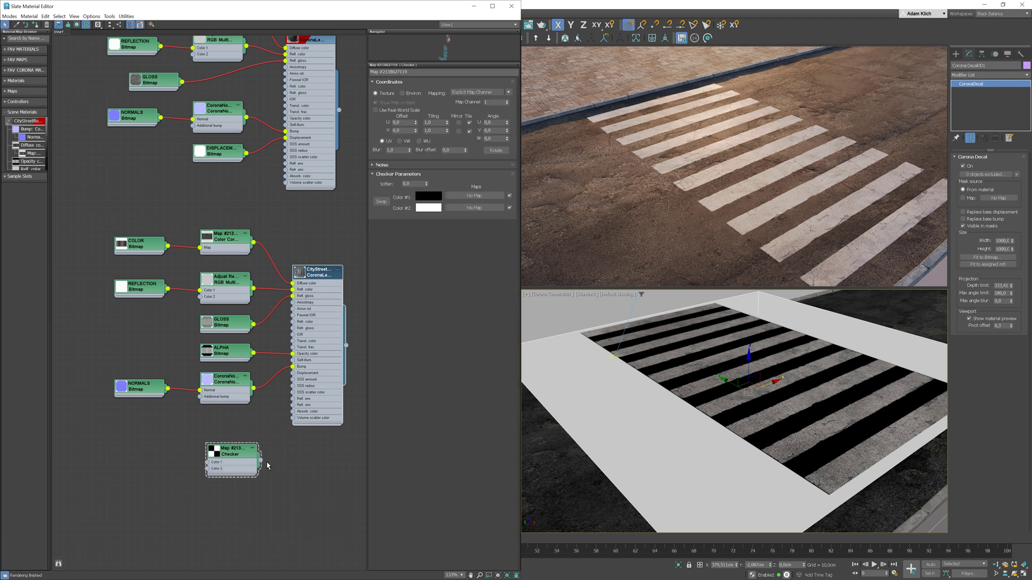
Assign the Checker map as an instance to the decal's mask and set the mask source to Map
{"action": "left_click_drag", "start_coordinate": [420, 447], "coordinate": [995, 199]}
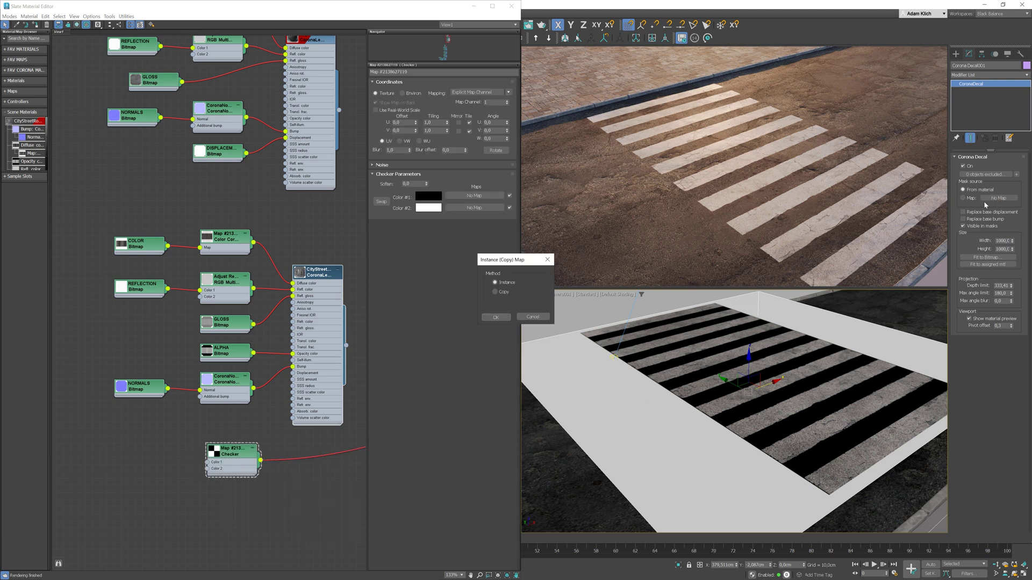
{"action": "left_click", "coordinate": [495, 317]}
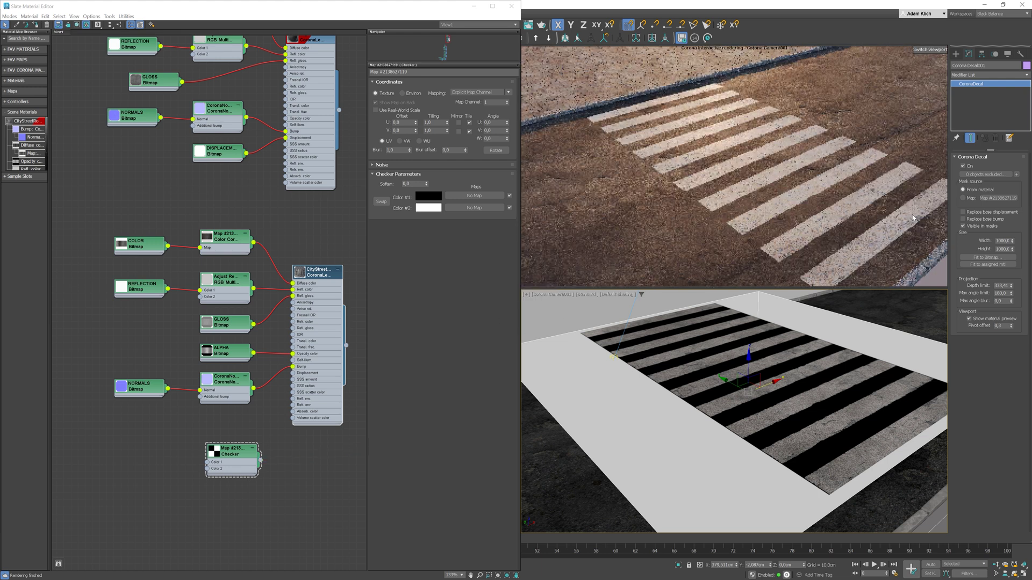
{"action": "left_click", "coordinate": [962, 198]}
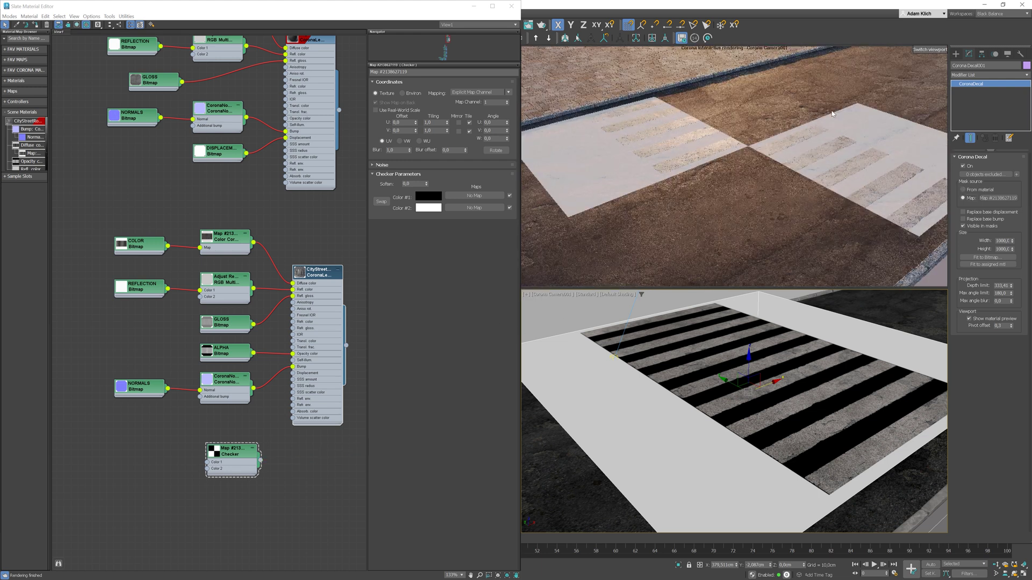
Set the Checker map's U and V tiling to 4
{"action": "left_click", "coordinate": [442, 122]}
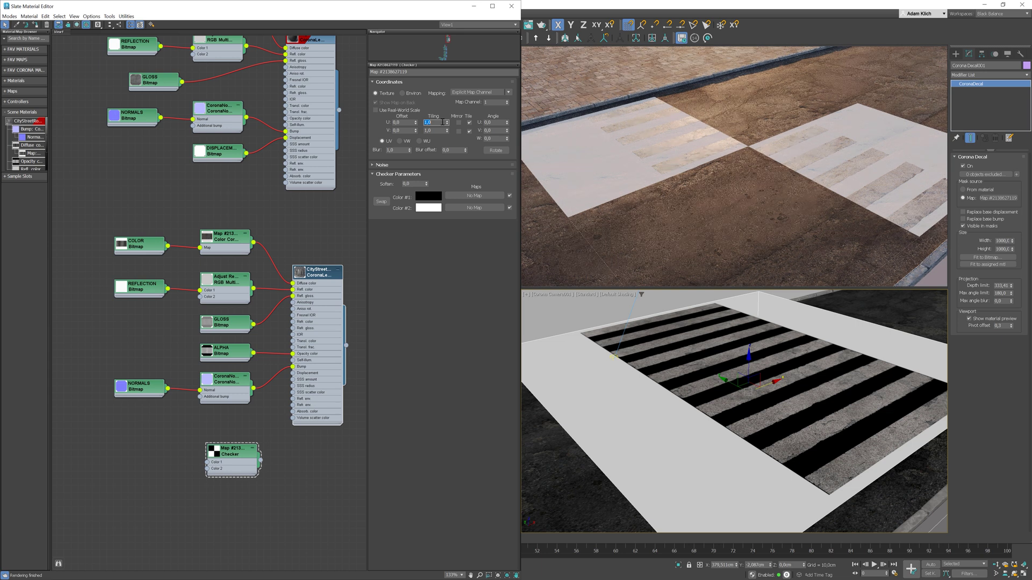
{"action": "type", "text": "4"}
{"action": "key", "text": "Tab"}
{"action": "type", "text": "4"}
{"action": "key", "text": "Return"}
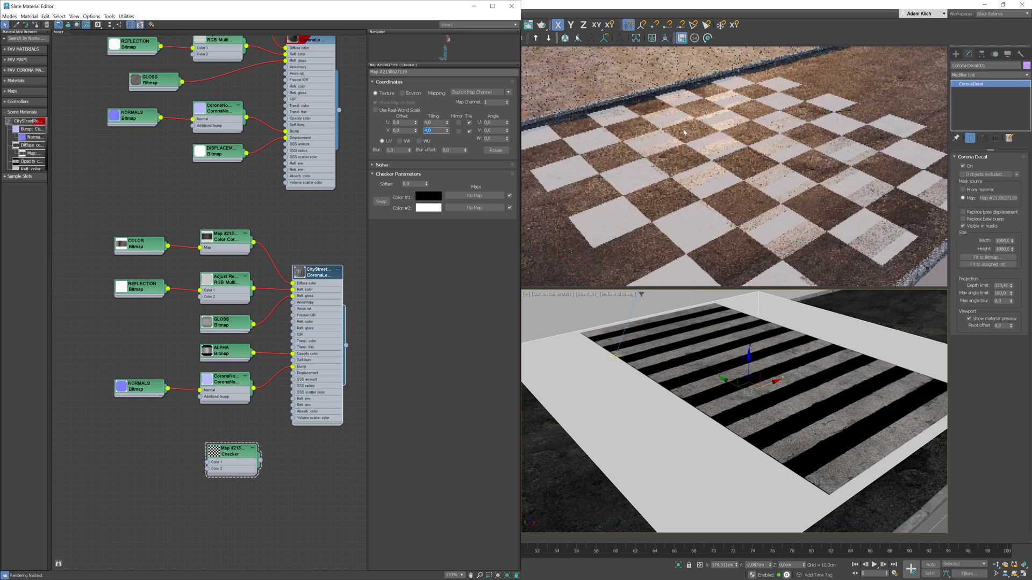
Set the decal's mask source back to From material and delete the Checker map node
{"action": "left_click", "coordinate": [986, 192]}
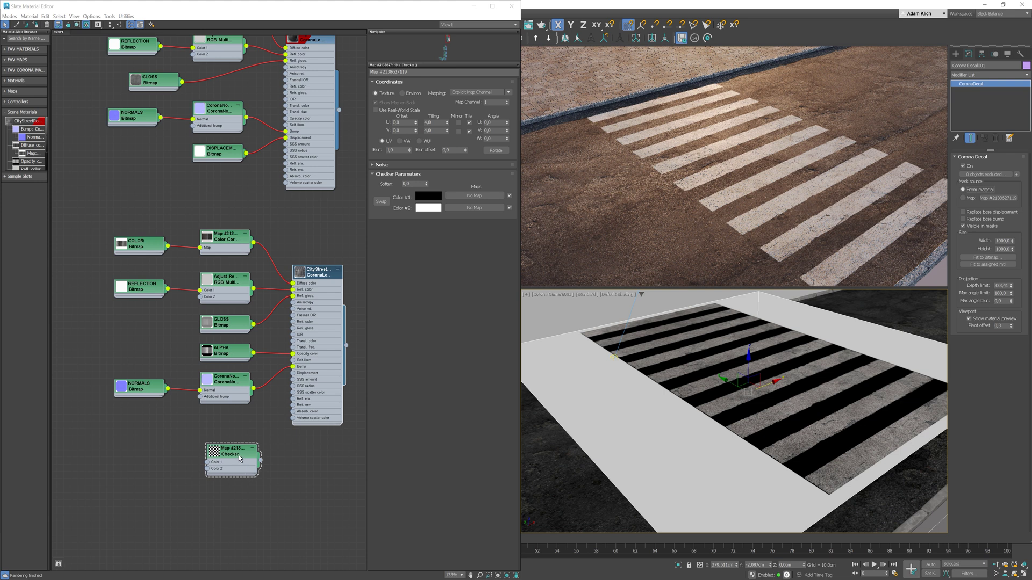
{"action": "key", "text": "Delete"}
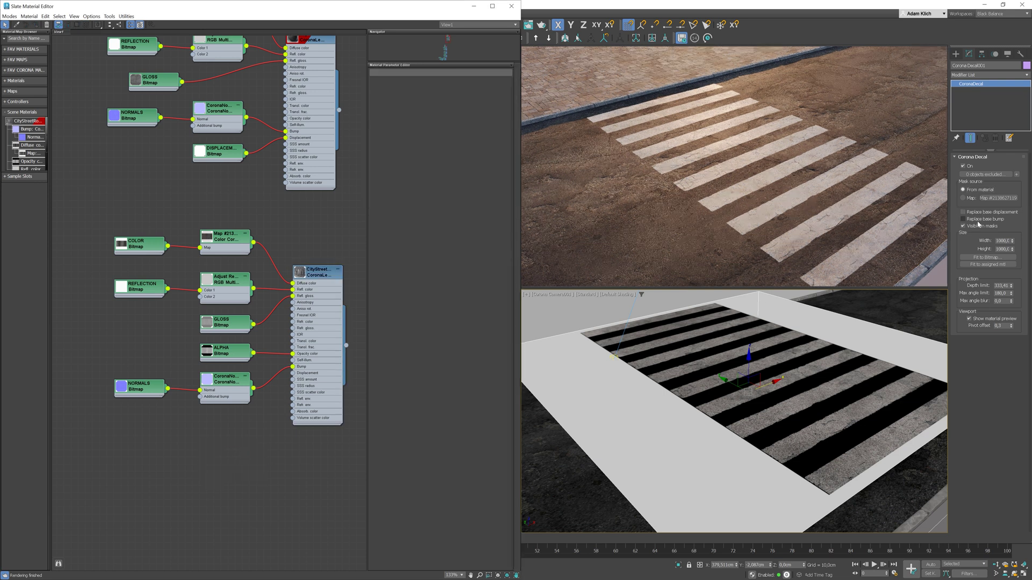
Select the zebra crossing material's normal map node and enable Replace base bump for the decal
{"action": "left_click", "coordinate": [244, 387]}
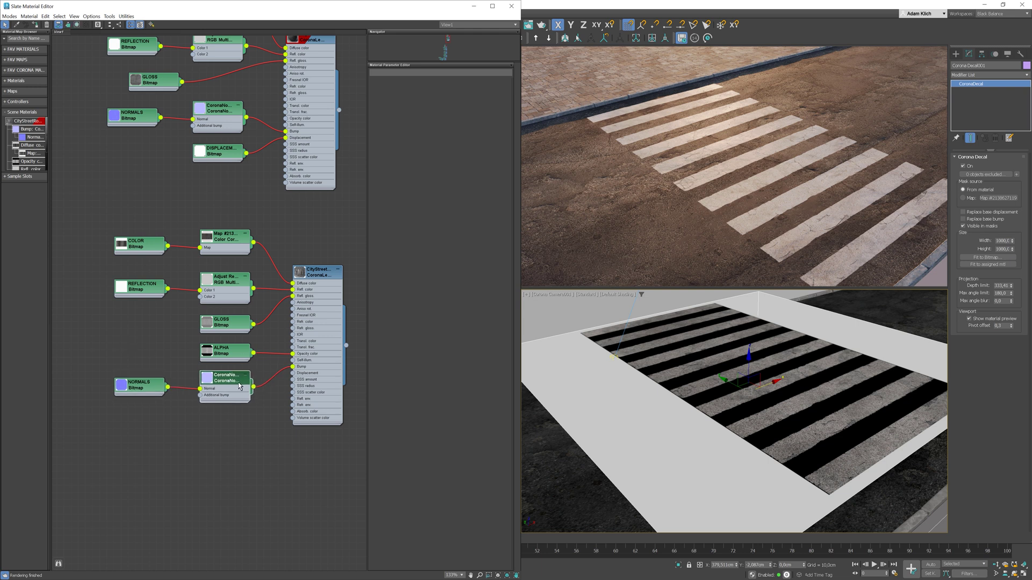
{"action": "left_click", "coordinate": [983, 220]}
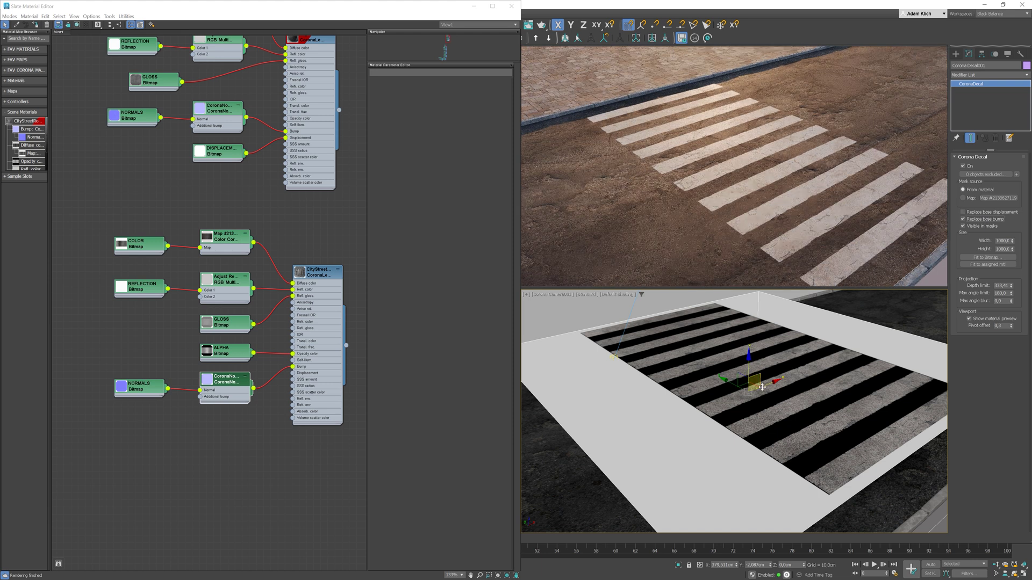
Move the zebra crossing decal along the X axis and turn off Replace base bump
{"action": "left_click_drag", "start_coordinate": [751, 389], "coordinate": [692, 404]}
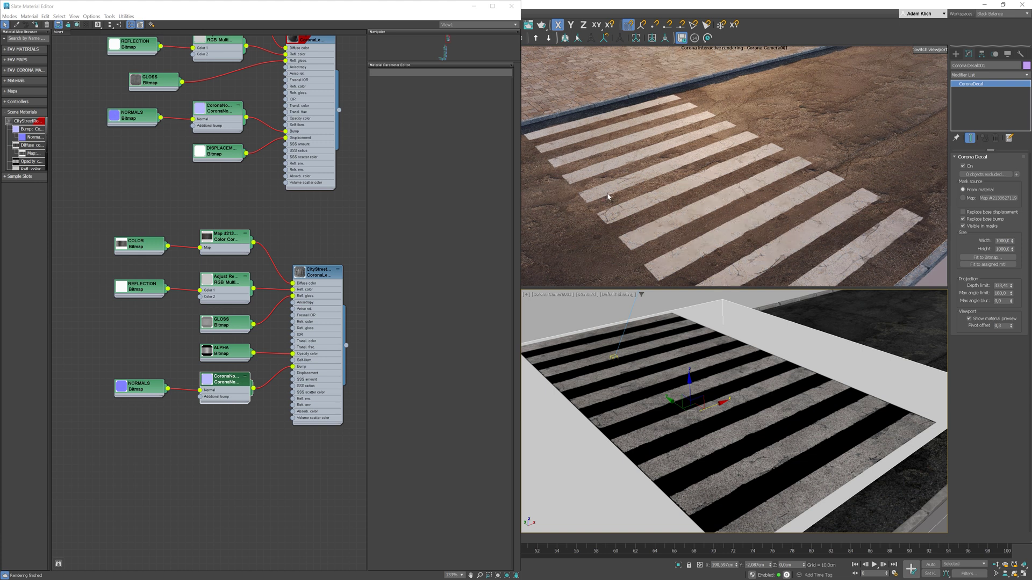
{"action": "left_click", "coordinate": [986, 219]}
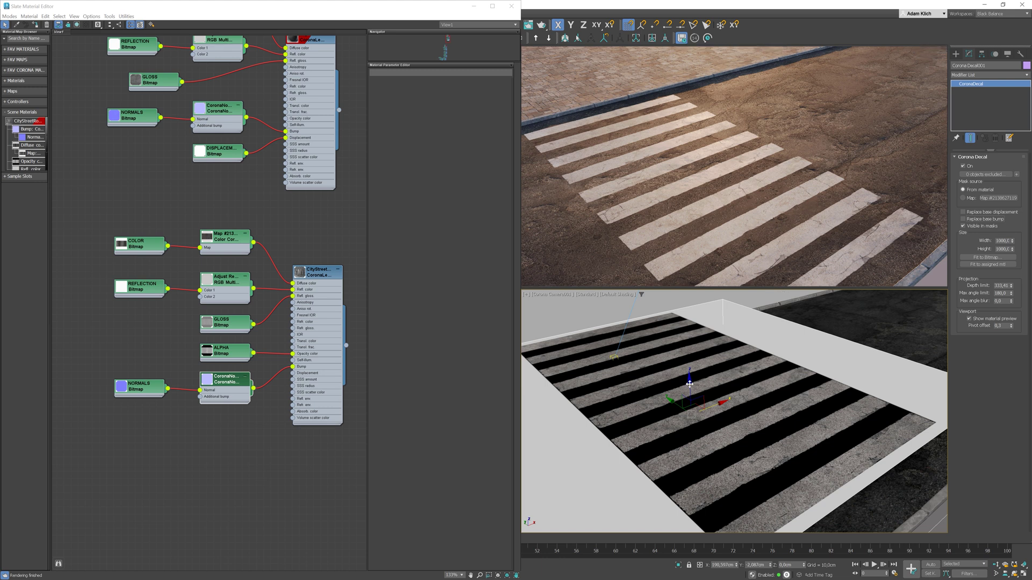
Raise the zebra crossing decal above the road along the Z axis and inspect its projection box in a perspective view
{"action": "left_click_drag", "start_coordinate": [689, 384], "coordinate": [696, 340]}
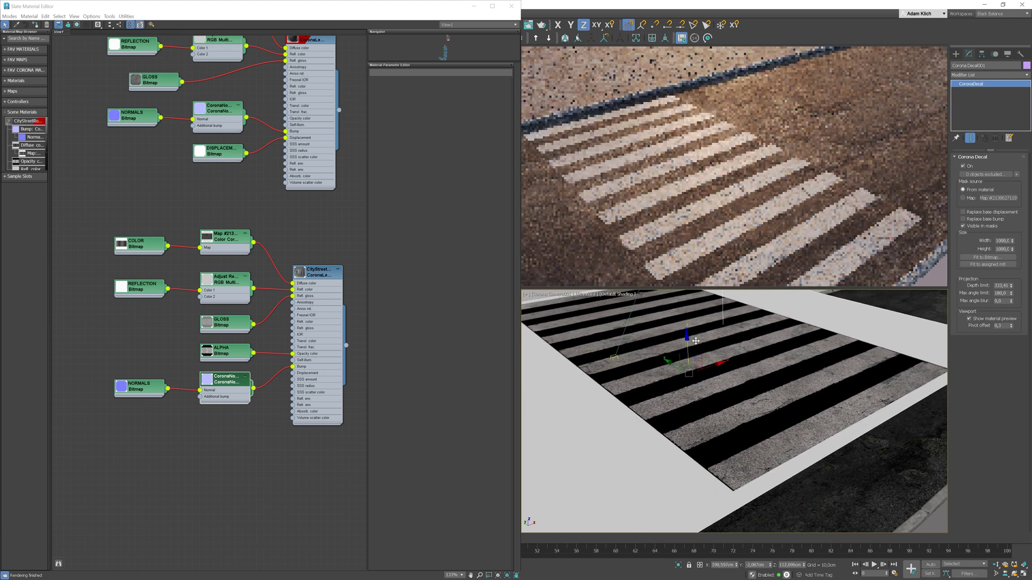
{"action": "key", "text": "p"}
{"action": "scroll", "coordinate": [711, 362], "scroll_direction": "down", "scroll_amount": 3}
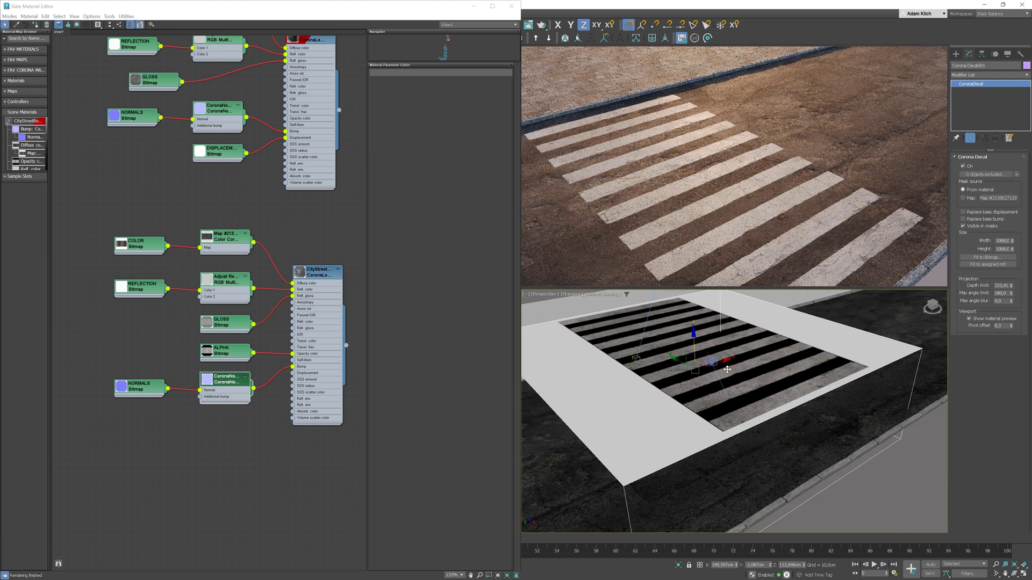
{"action": "middle_click_drag", "start_coordinate": [727, 369], "coordinate": [732, 362], "text": "alt"}
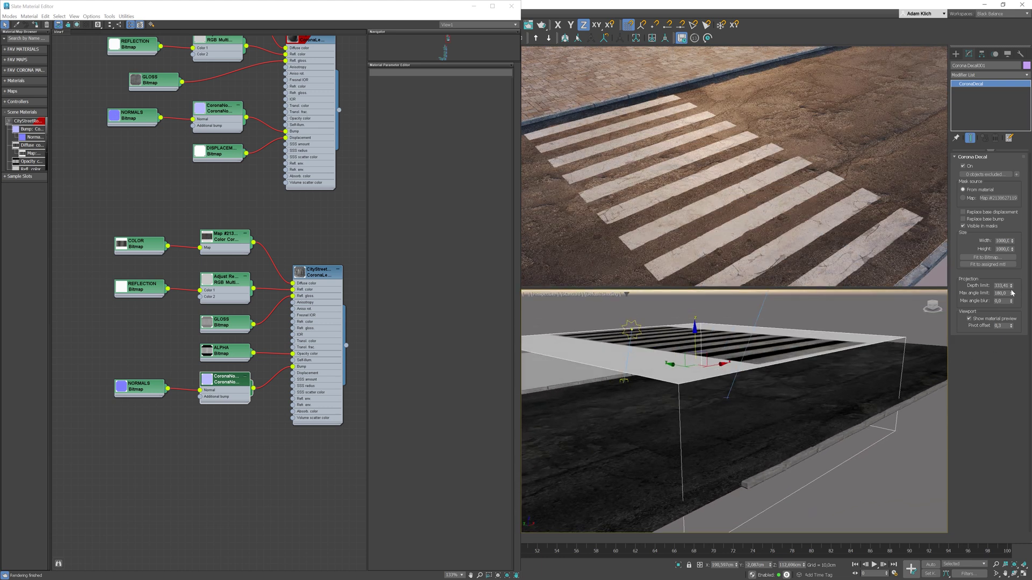
Reduce the decal's projection depth limit and lower the decal until its projection box reaches the road surface
{"action": "left_click_drag", "start_coordinate": [1012, 286], "coordinate": [1011, 303]}
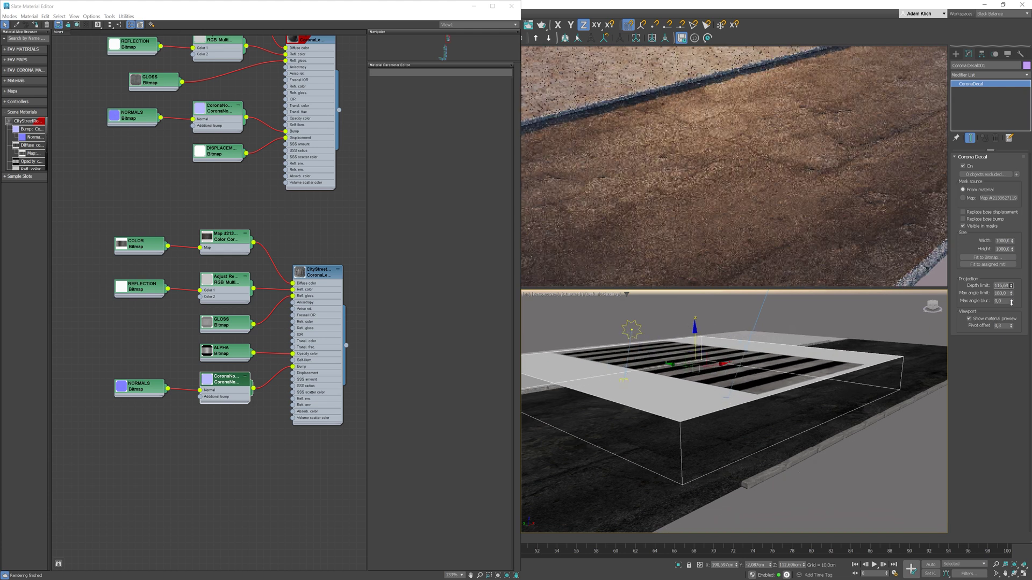
{"action": "middle_click_drag", "start_coordinate": [811, 423], "coordinate": [812, 411], "text": "alt"}
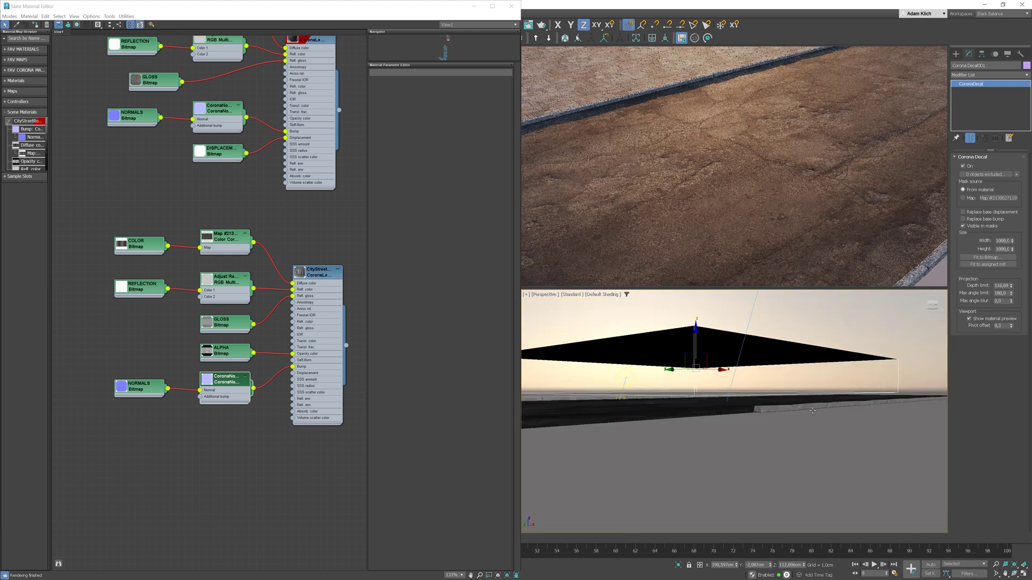
{"action": "left_click_drag", "start_coordinate": [695, 347], "coordinate": [695, 358]}
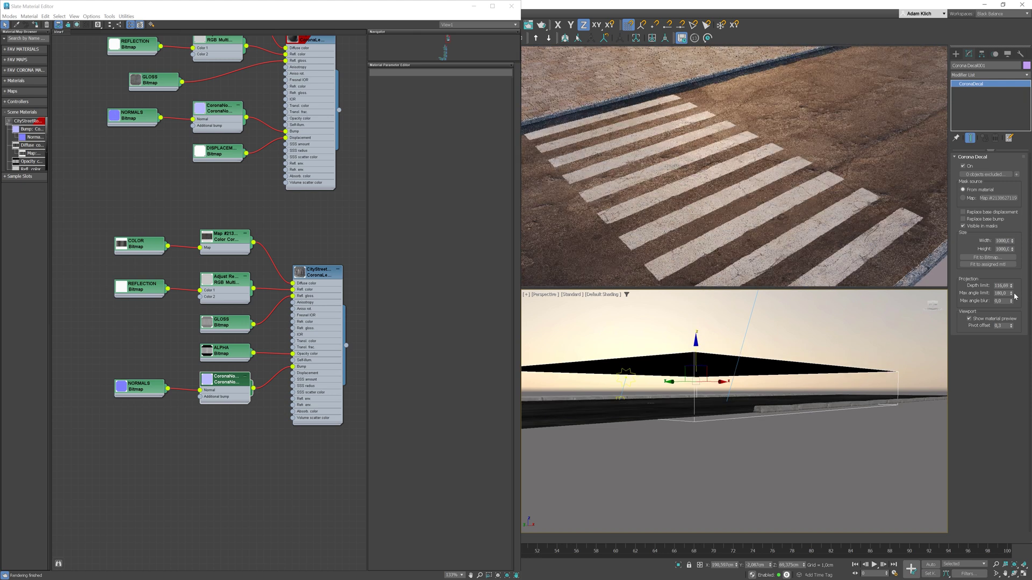
Increase the decal's projection depth limit and raise the decal higher above the road
{"action": "middle_click_drag", "start_coordinate": [779, 362], "coordinate": [782, 400], "text": "alt"}
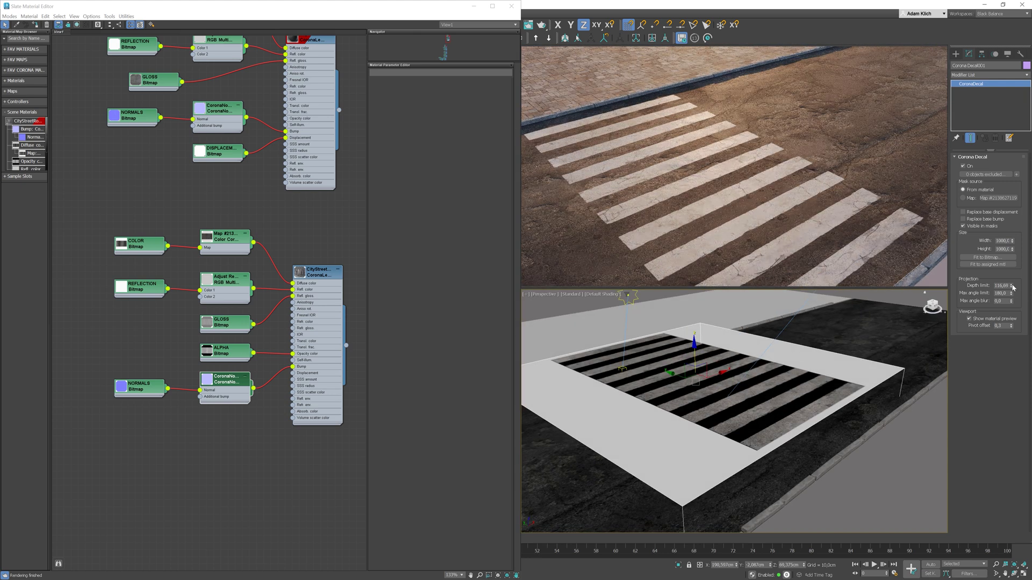
{"action": "left_click_drag", "start_coordinate": [1012, 287], "coordinate": [1012, 253]}
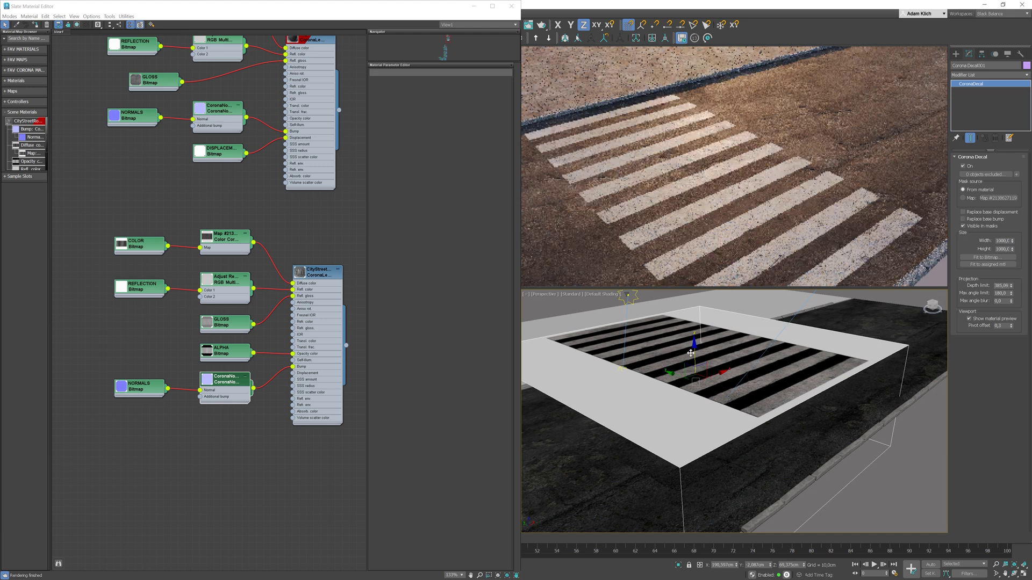
{"action": "left_click_drag", "start_coordinate": [694, 351], "coordinate": [694, 341]}
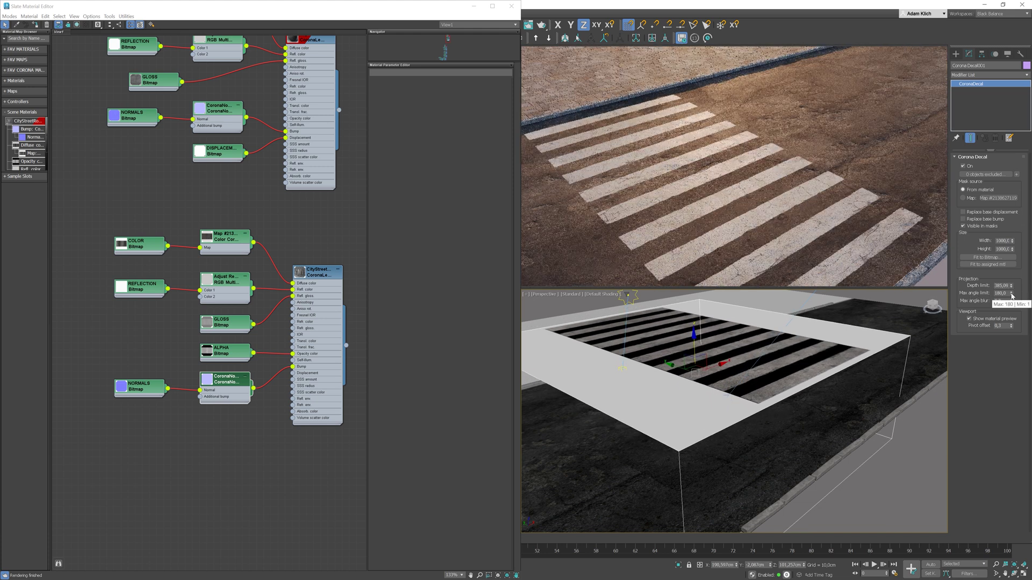
Test the material preview toggle and a pivot offset of 0.0, and lower the zebra crossing decal back to road level
{"action": "left_click", "coordinate": [988, 320]}
{"action": "left_click", "coordinate": [988, 319]}
{"action": "left_click_drag", "start_coordinate": [1010, 326], "coordinate": [1011, 350]}
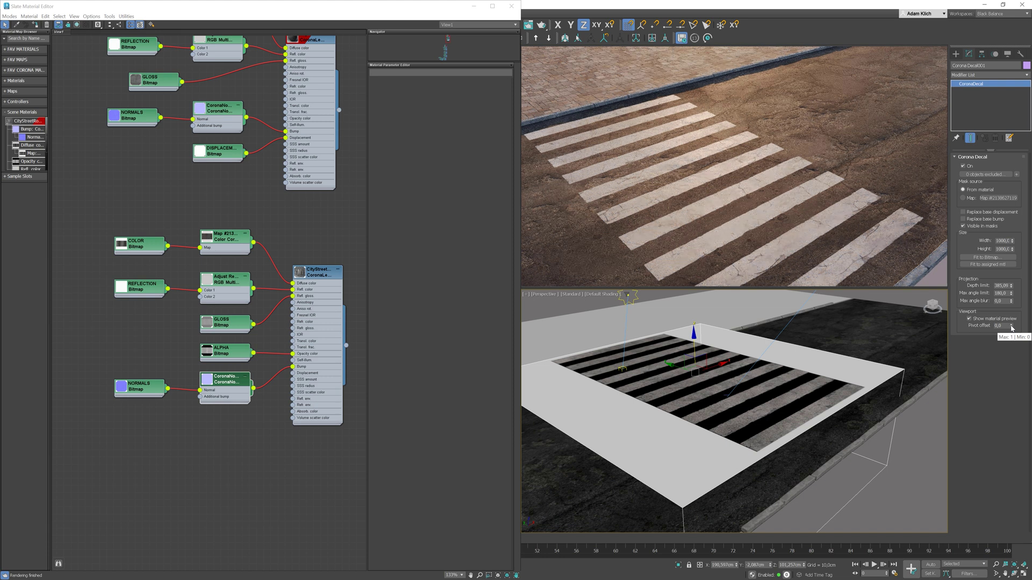
{"action": "left_click_drag", "start_coordinate": [694, 349], "coordinate": [694, 376]}
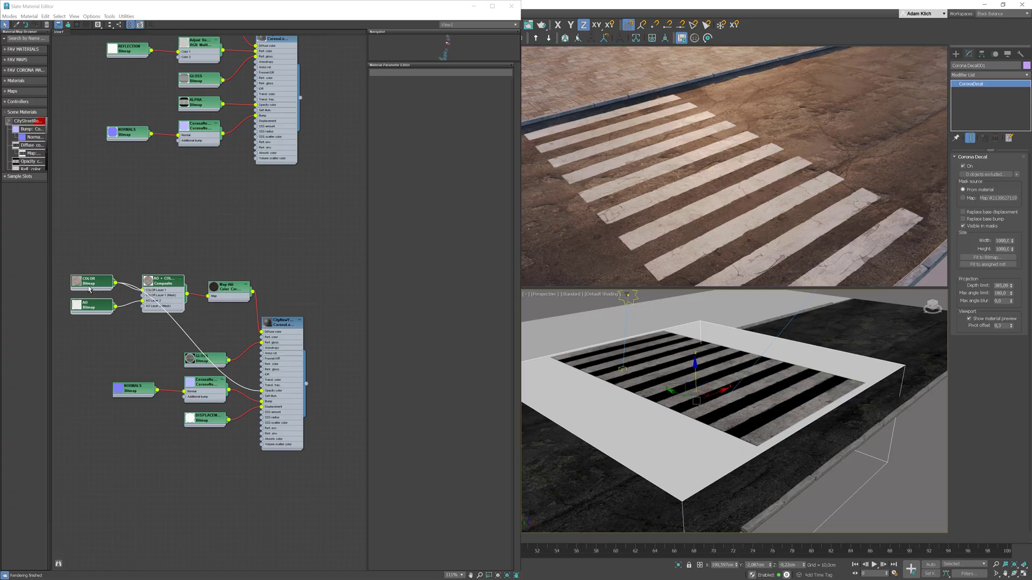
Examine the manhole cover material's COLOR bitmap, its mono channel output setting and its connection to the opacity input
{"action": "double_click", "coordinate": [77, 281]}
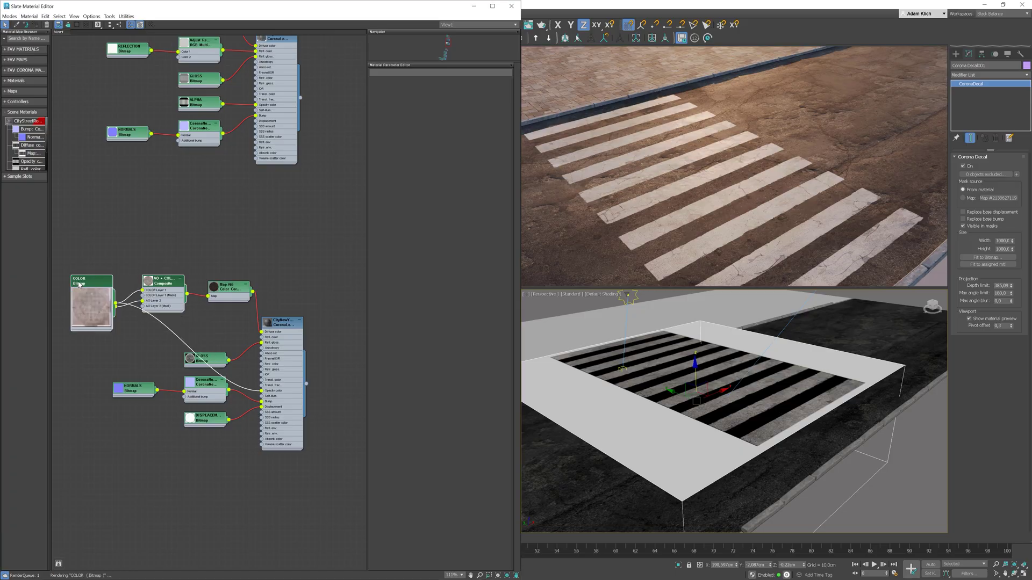
{"action": "double_click", "coordinate": [109, 283]}
{"action": "middle_click_drag", "start_coordinate": [97, 304], "coordinate": [183, 290]}
{"action": "scroll", "coordinate": [178, 295], "scroll_direction": "up", "scroll_amount": 4}
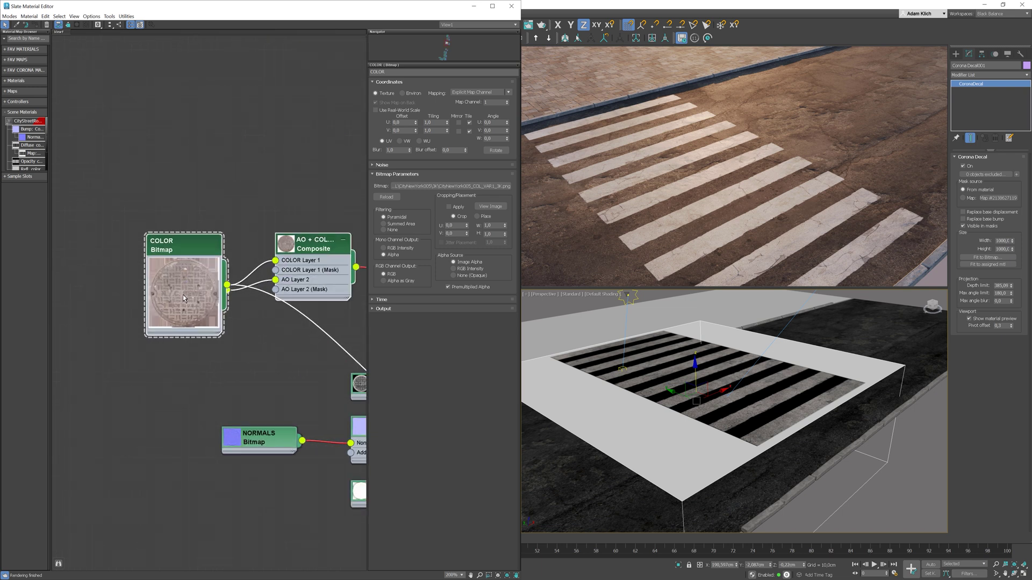
{"action": "double_click", "coordinate": [179, 291]}
{"action": "middle_click_drag", "start_coordinate": [286, 341], "coordinate": [133, 215]}
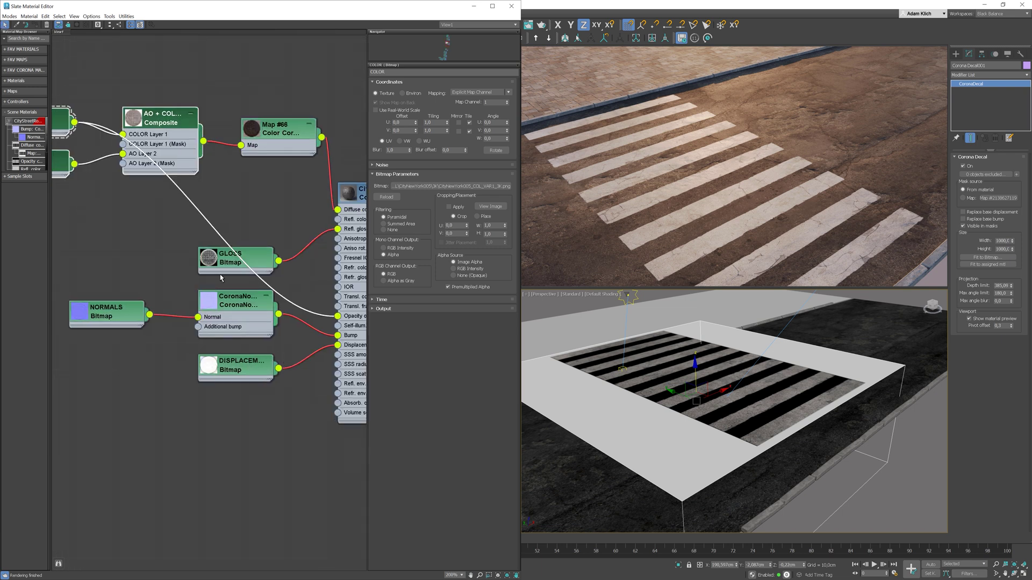
{"action": "middle_click_drag", "start_coordinate": [247, 311], "coordinate": [346, 346]}
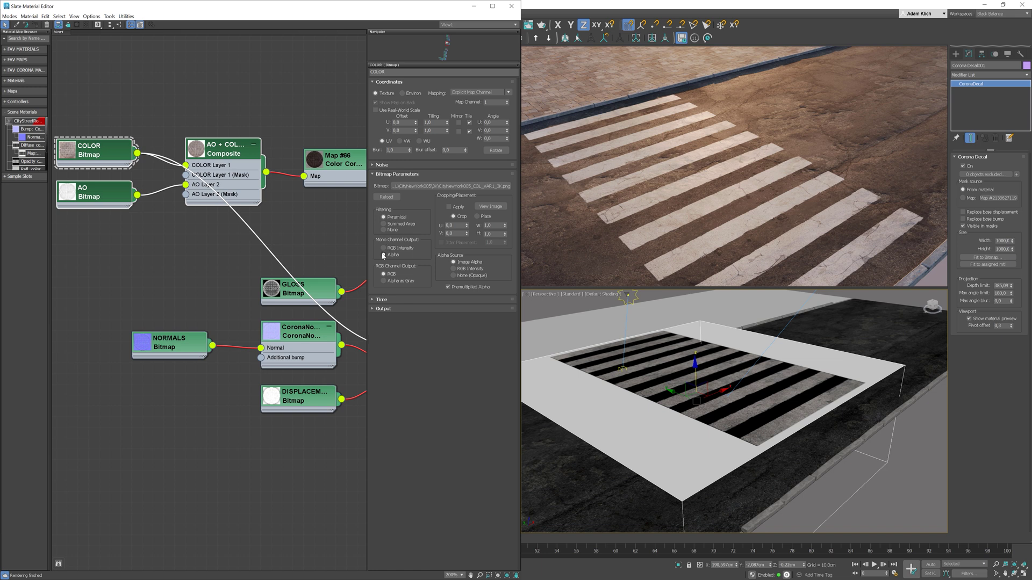
{"action": "scroll", "coordinate": [255, 291], "scroll_direction": "down", "scroll_amount": 3}
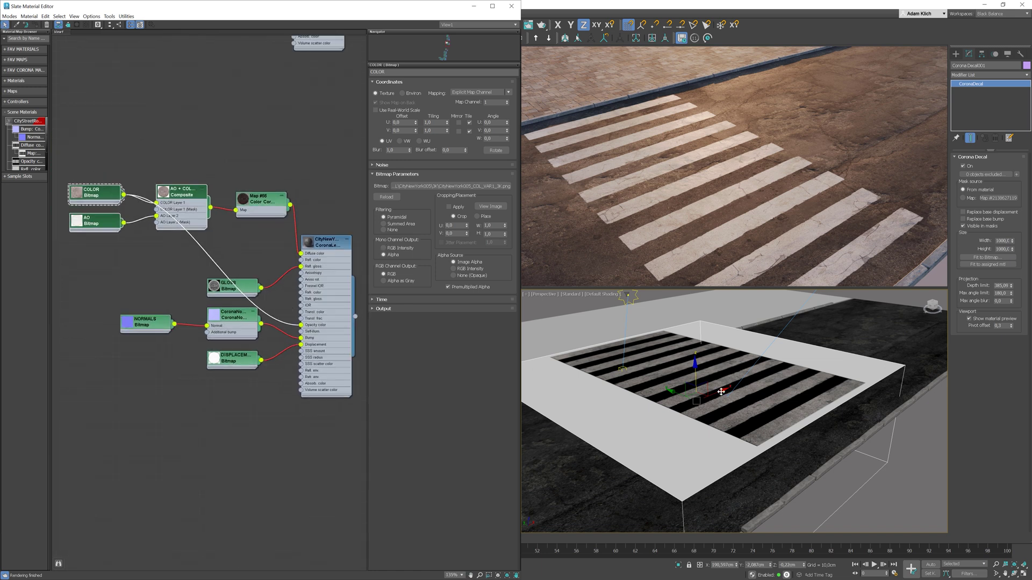
Create a second, small Corona Decal on the road beside the zebra crossing decal
{"action": "left_click", "coordinate": [959, 55]}
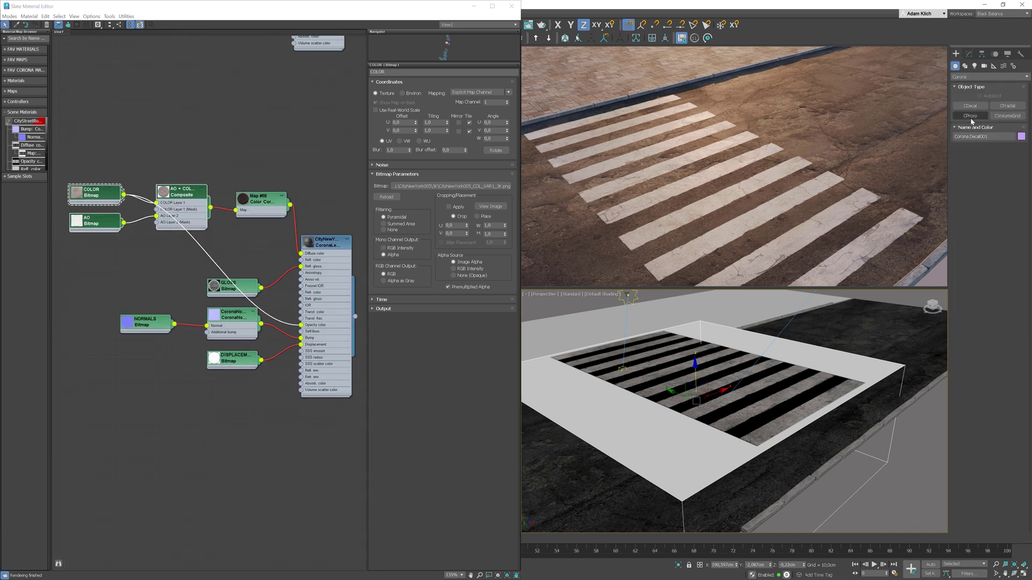
{"action": "left_click", "coordinate": [970, 105]}
{"action": "left_click_drag", "start_coordinate": [557, 472], "coordinate": [565, 526]}
Assign the manhole cover material to the new decal and show the shaded material in the viewport
{"action": "left_click_drag", "start_coordinate": [321, 242], "coordinate": [328, 243]}
{"action": "left_click", "coordinate": [36, 26]}
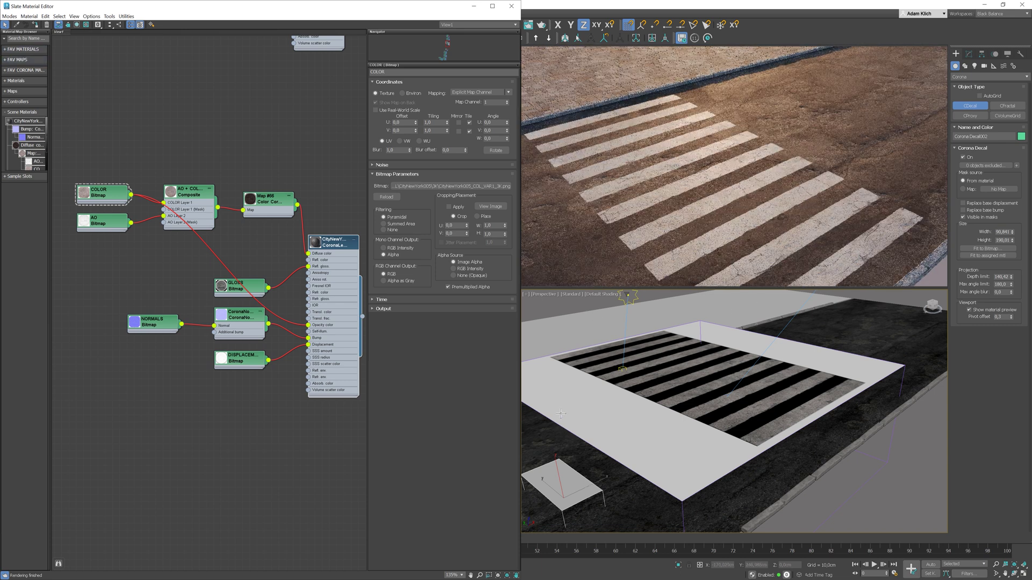
{"action": "double_click", "coordinate": [336, 242]}
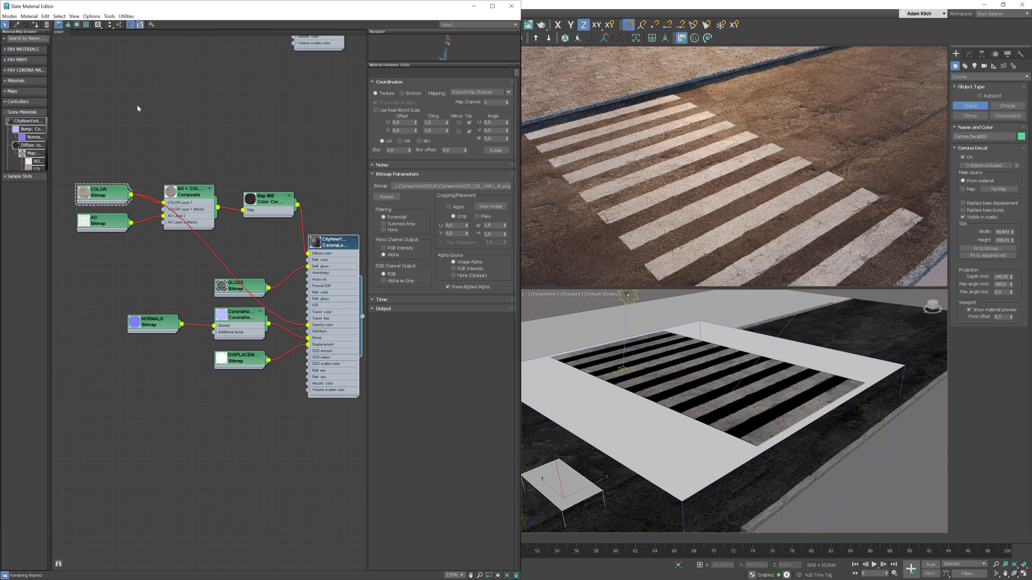
{"action": "left_click", "coordinate": [77, 25]}
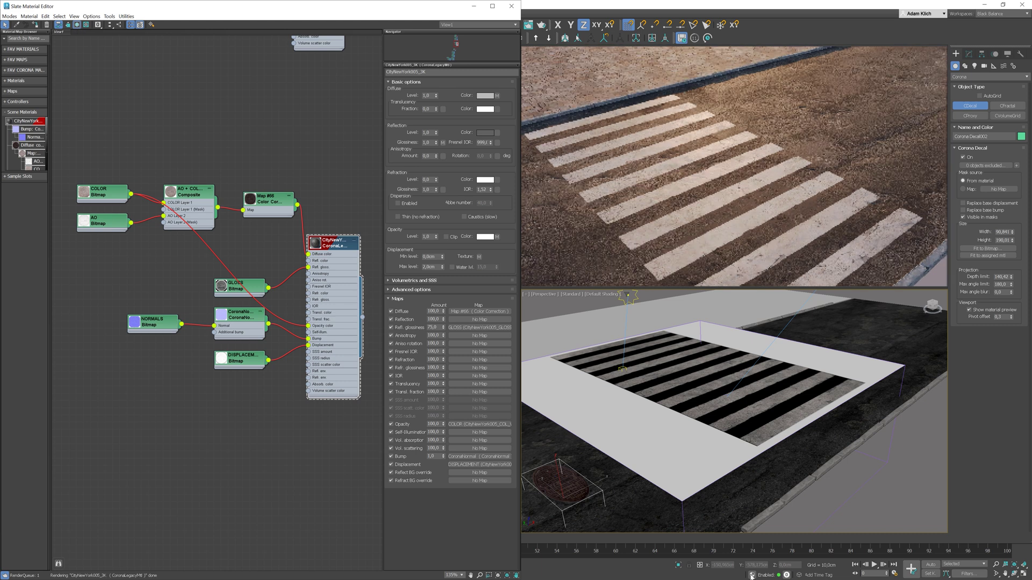
Place the manhole decal on the road in front of the crossing and shift the zebra crossing decal farther away from it
{"action": "left_click_drag", "start_coordinate": [581, 470], "coordinate": [598, 409]}
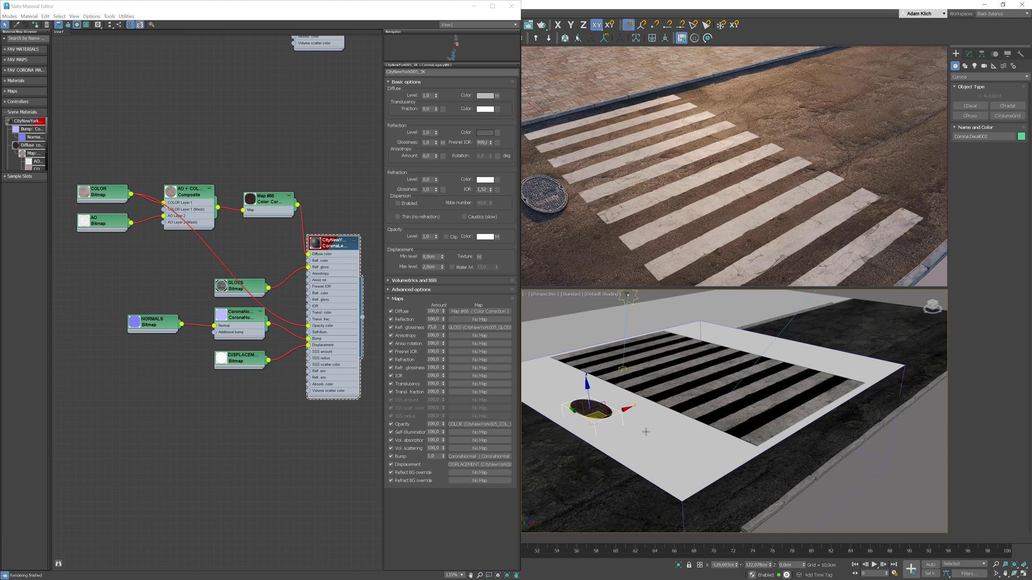
{"action": "middle_click_drag", "start_coordinate": [681, 421], "coordinate": [717, 419], "text": "alt"}
{"action": "left_click", "coordinate": [747, 385]}
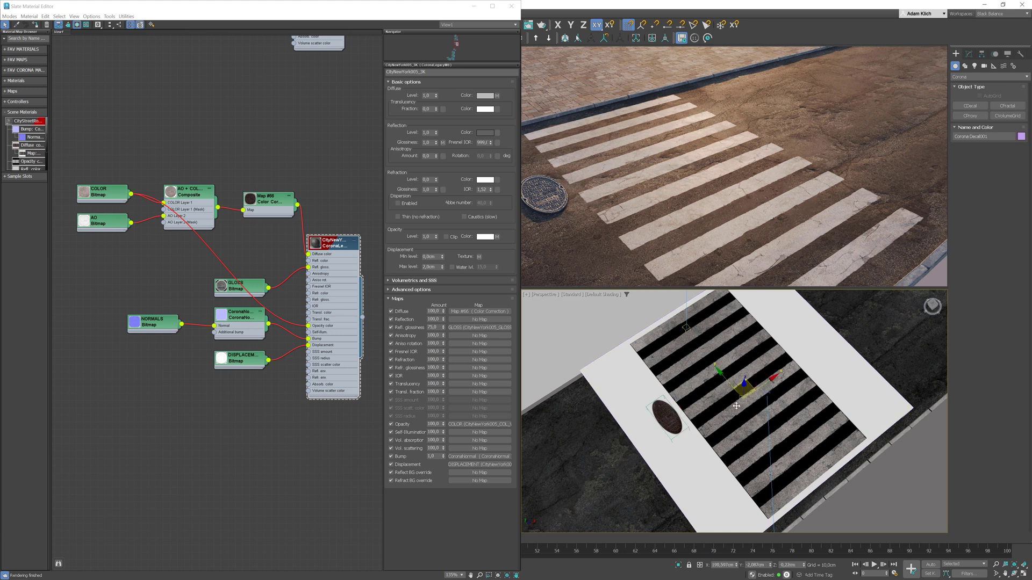
{"action": "left_click_drag", "start_coordinate": [754, 382], "coordinate": [790, 359]}
{"action": "left_click", "coordinate": [667, 420]}
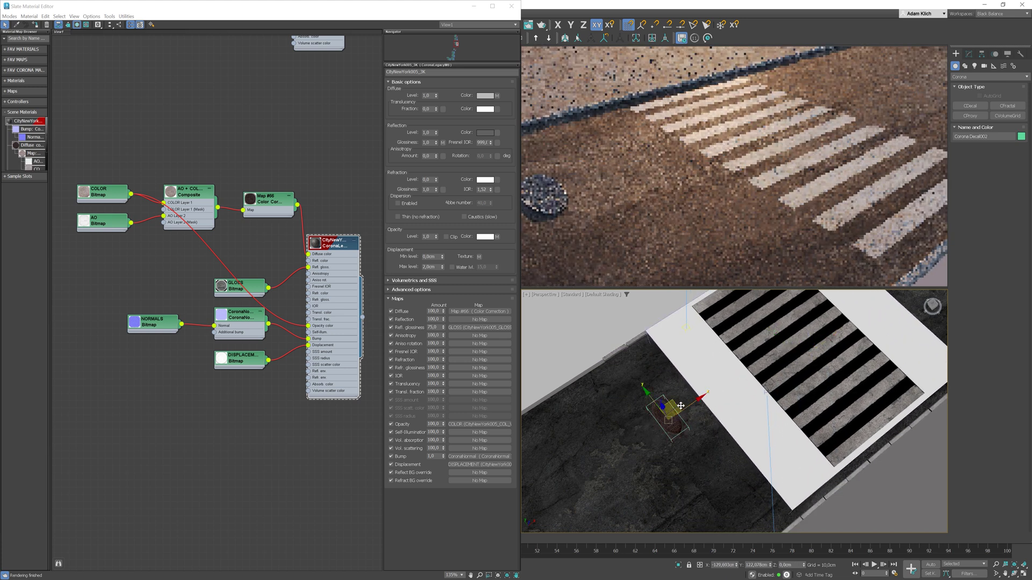
{"action": "left_click_drag", "start_coordinate": [674, 421], "coordinate": [734, 401]}
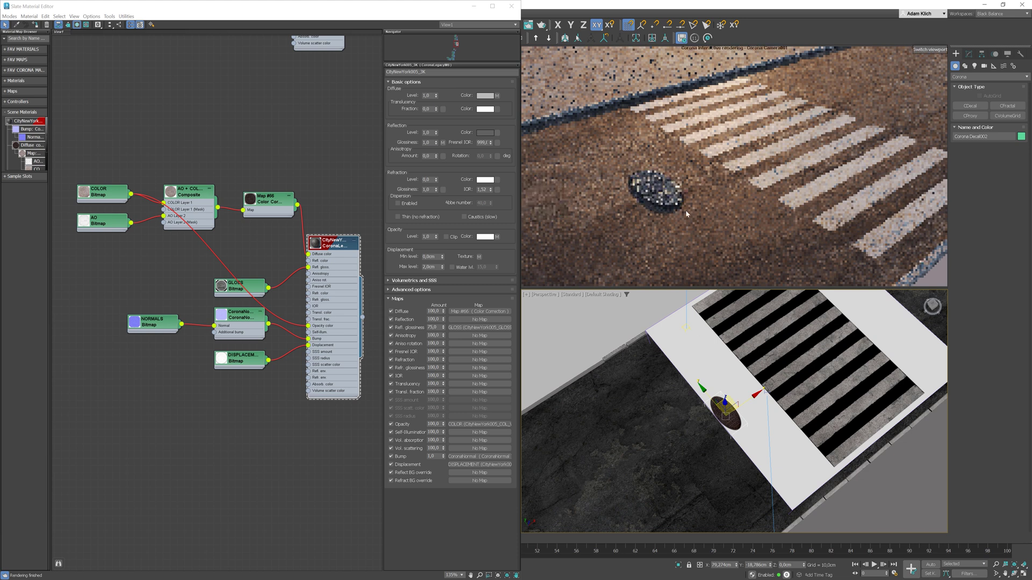
Fit the manhole decal's size to its texture proportions and enable Replace base displacement
{"action": "left_click", "coordinate": [969, 53]}
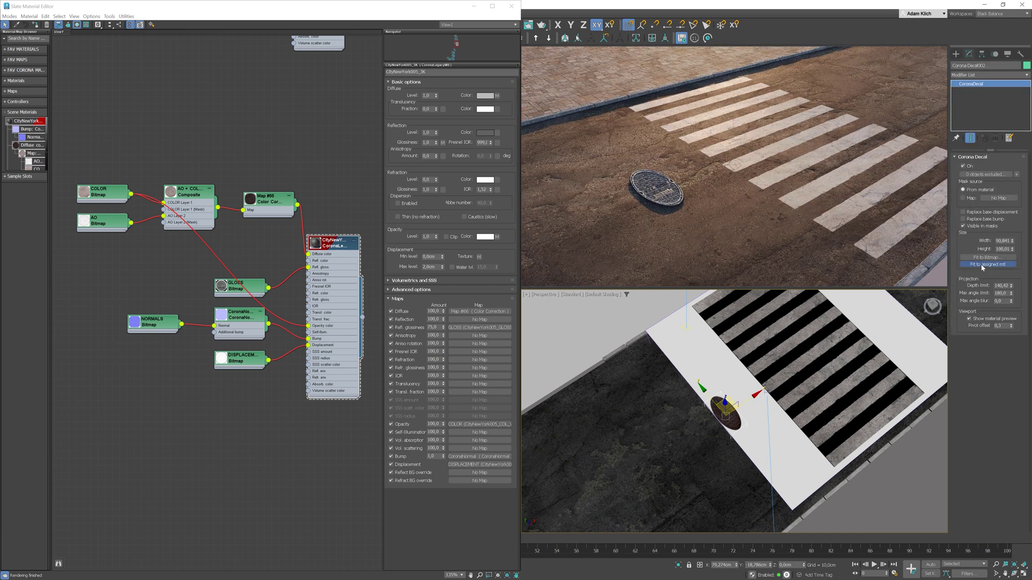
{"action": "left_click", "coordinate": [972, 257]}
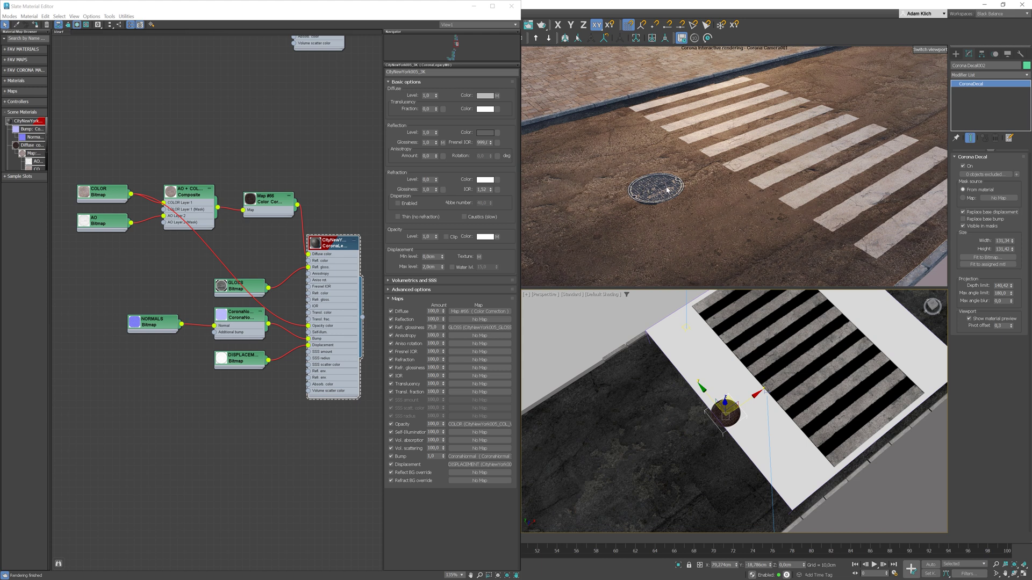
Try a displacement max level of 25 cm on the manhole cover material and restore it to 2 cm
{"action": "left_click", "coordinate": [325, 250]}
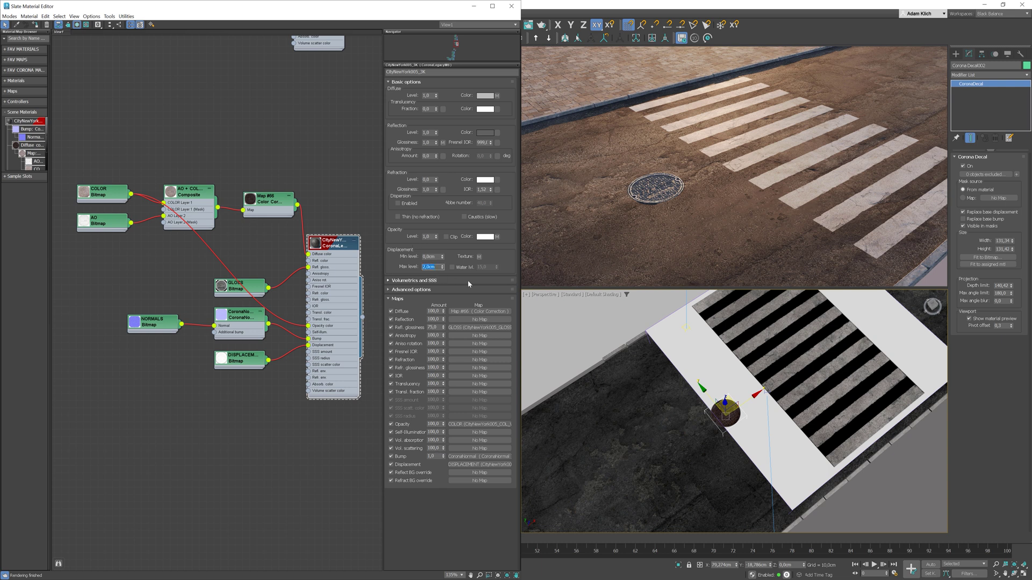
{"action": "type", "text": "25"}
{"action": "key", "text": "Return"}
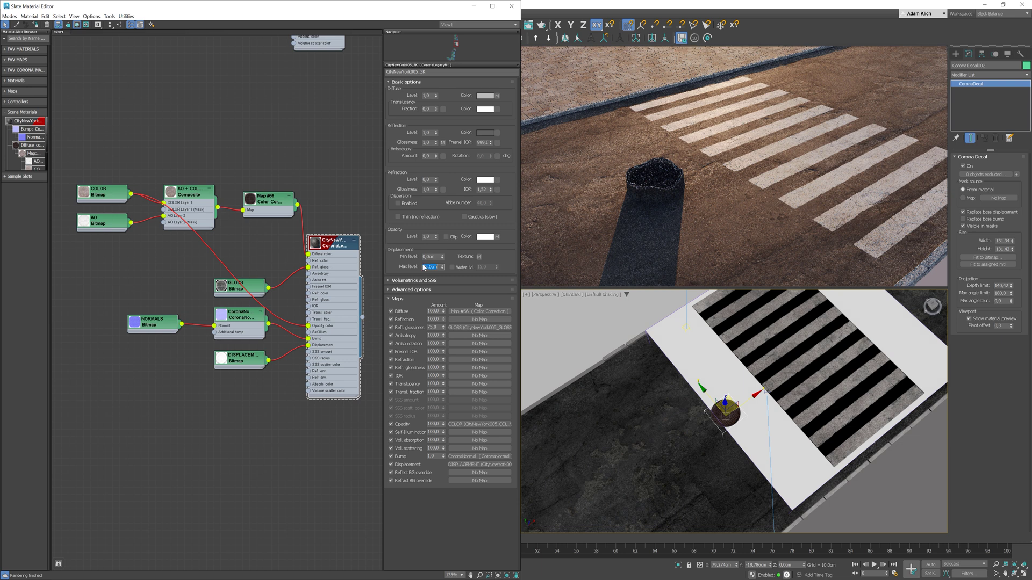
{"action": "type", "text": "2"}
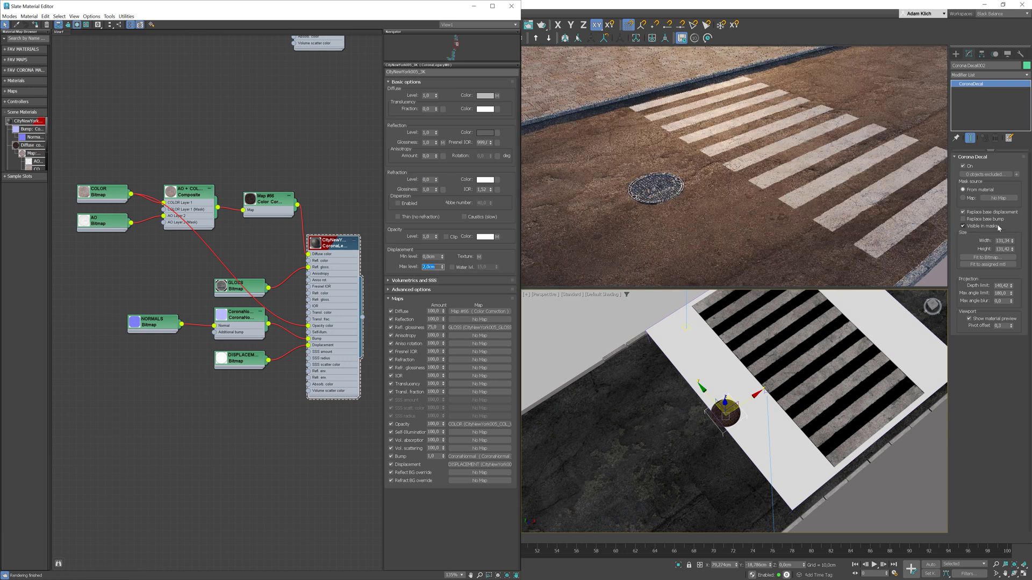
Enable Replace base bump for the manhole decal and move it onto the zebra crossing's stripes
{"action": "left_click", "coordinate": [963, 218]}
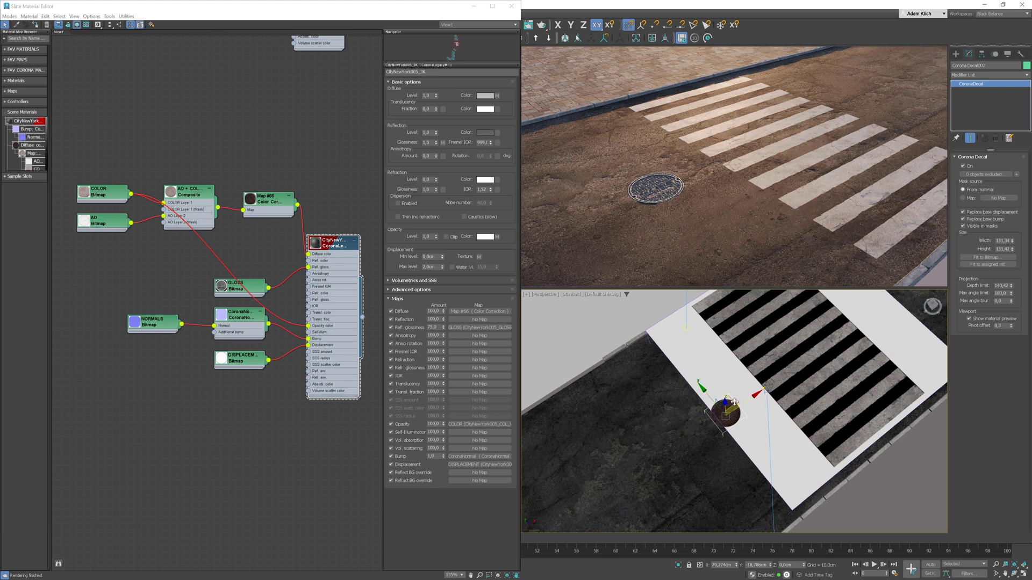
{"action": "left_click_drag", "start_coordinate": [733, 396], "coordinate": [795, 365]}
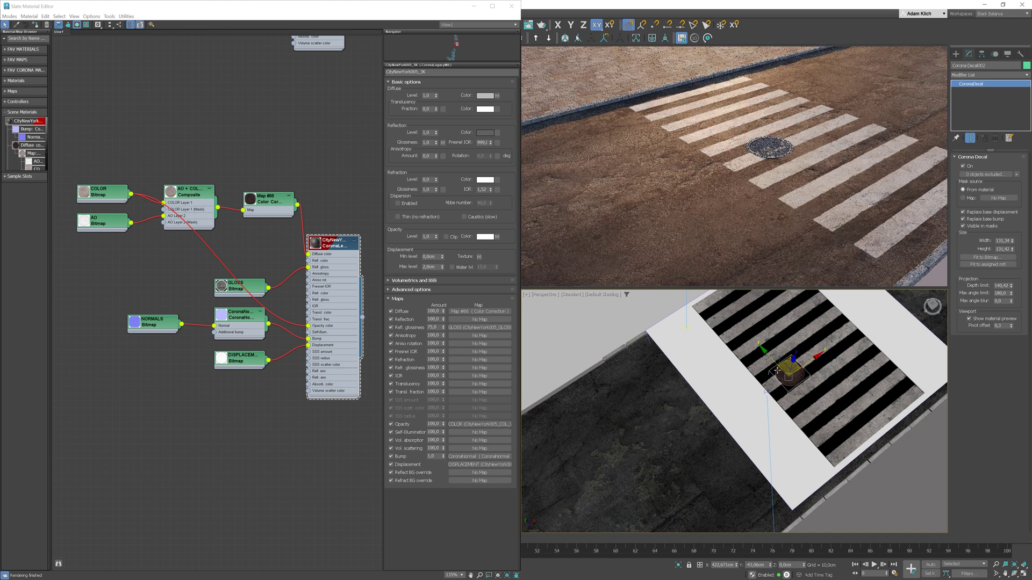
Select the zebra crossing decal and raise it along the Z axis relative to the manhole decal
{"action": "middle_click_drag", "start_coordinate": [777, 371], "coordinate": [830, 378], "text": "alt"}
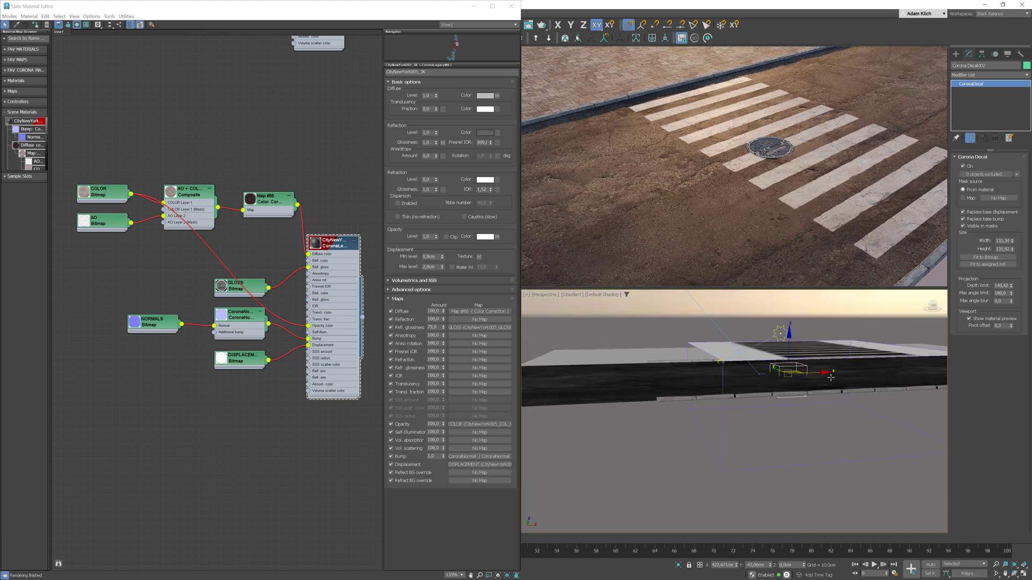
{"action": "left_click_drag", "start_coordinate": [788, 349], "coordinate": [807, 332]}
{"action": "left_click", "coordinate": [802, 342]}
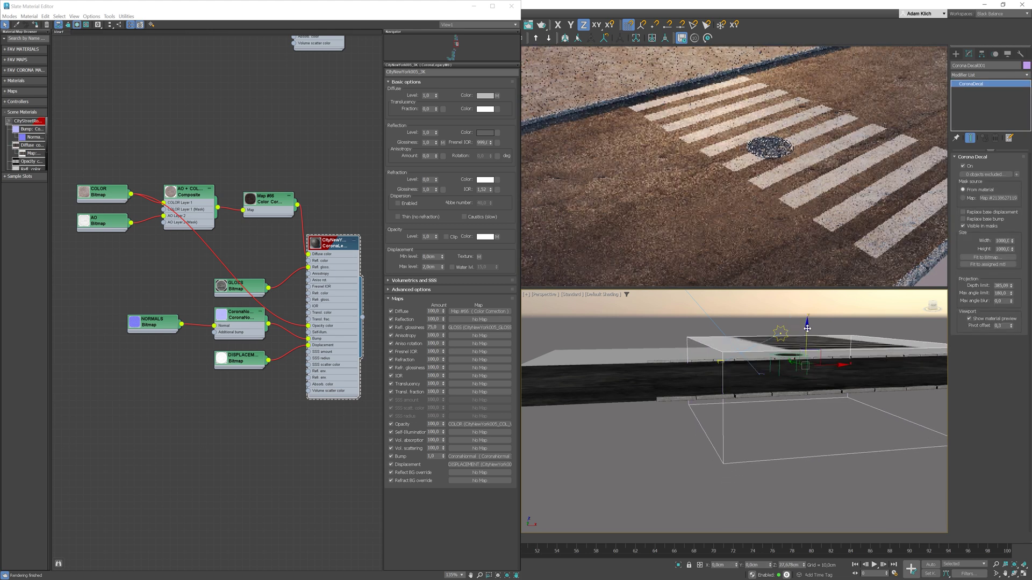
Raise the zebra crossing decal high above the road along Z and lower it back to about 91 cm
{"action": "left_click_drag", "start_coordinate": [807, 330], "coordinate": [808, 321]}
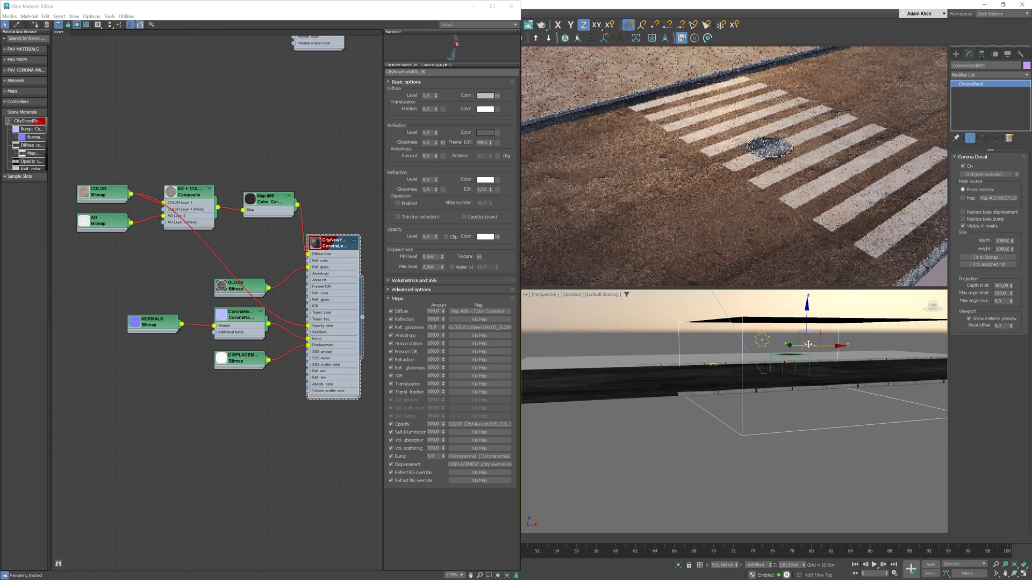
{"action": "left_click_drag", "start_coordinate": [806, 310], "coordinate": [814, 284]}
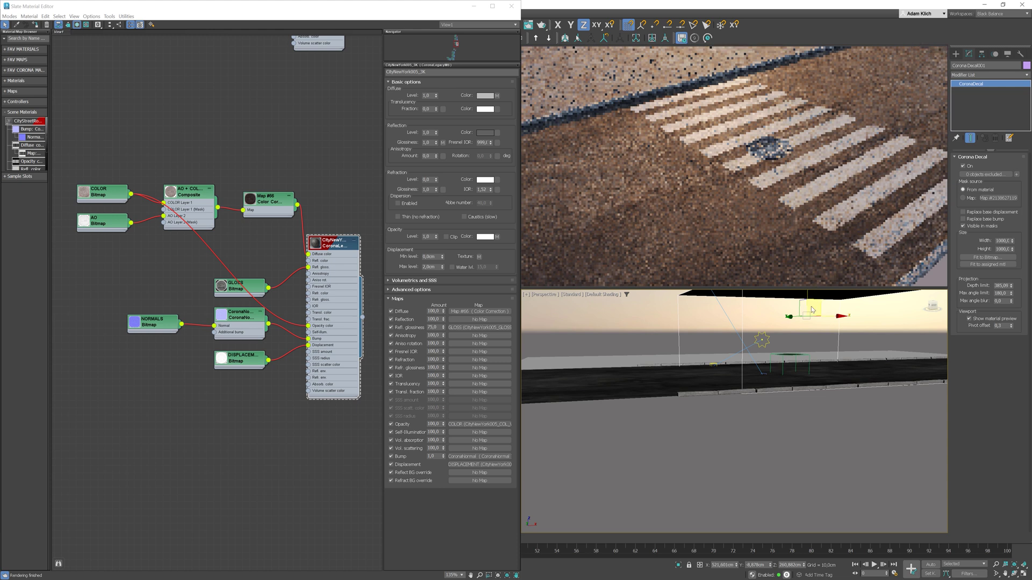
{"action": "left_click_drag", "start_coordinate": [806, 300], "coordinate": [807, 332]}
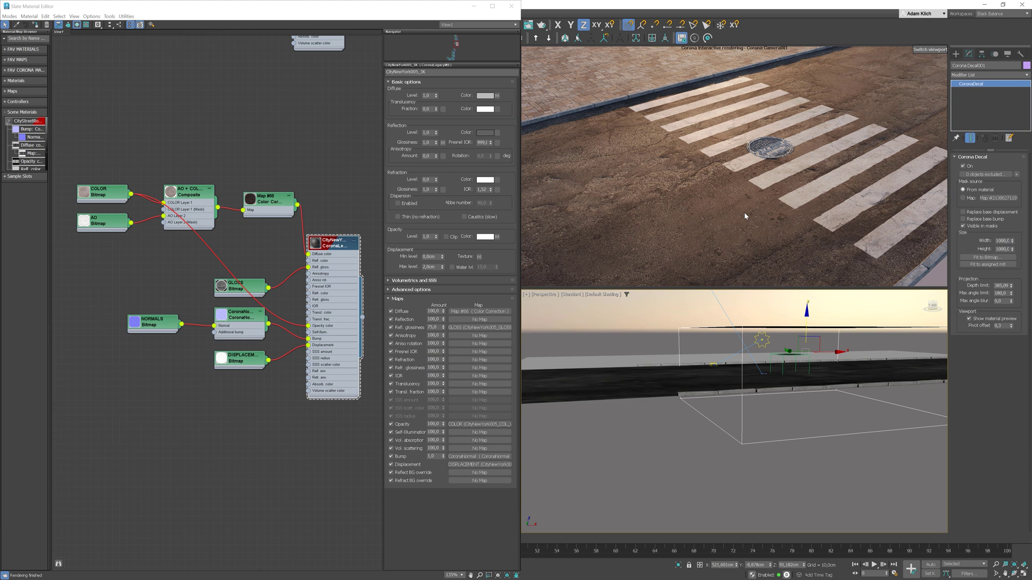
Extend the manhole decal's projection depth limit to about 363.71 cm while testing its height above and below the zebra crossing decal
{"action": "left_click", "coordinate": [788, 352]}
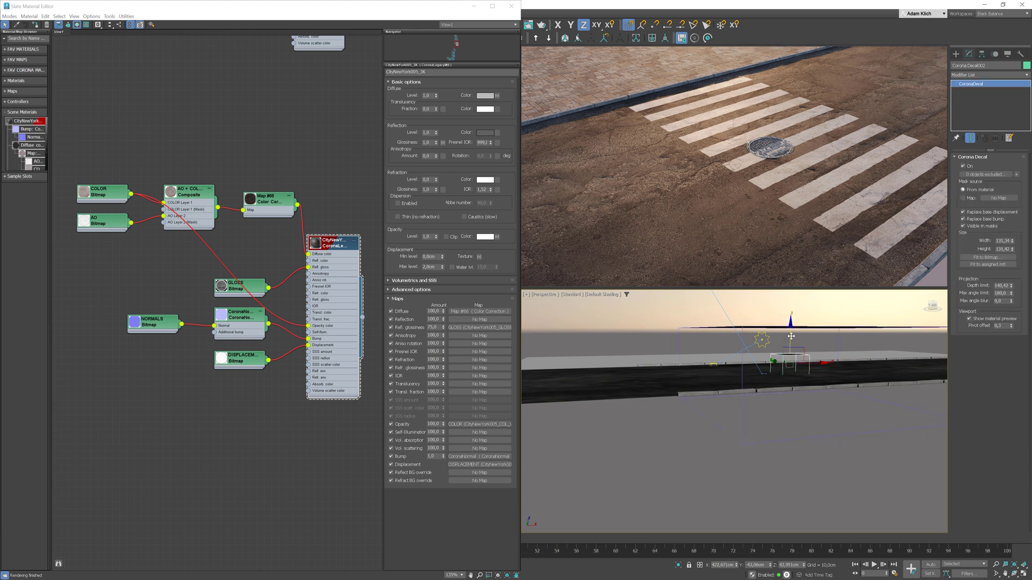
{"action": "left_click_drag", "start_coordinate": [790, 339], "coordinate": [791, 307]}
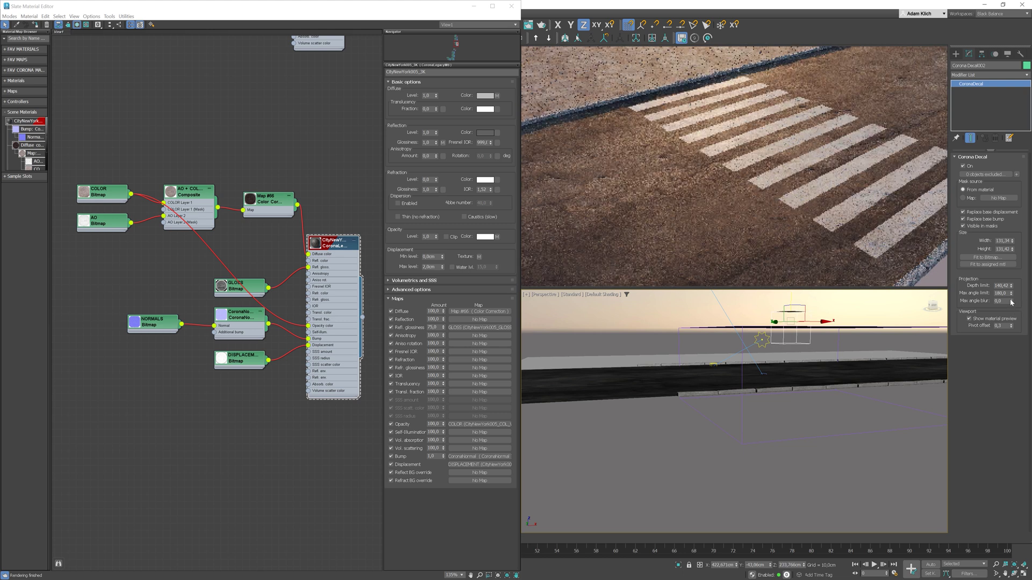
{"action": "left_click_drag", "start_coordinate": [1010, 286], "coordinate": [1016, 246]}
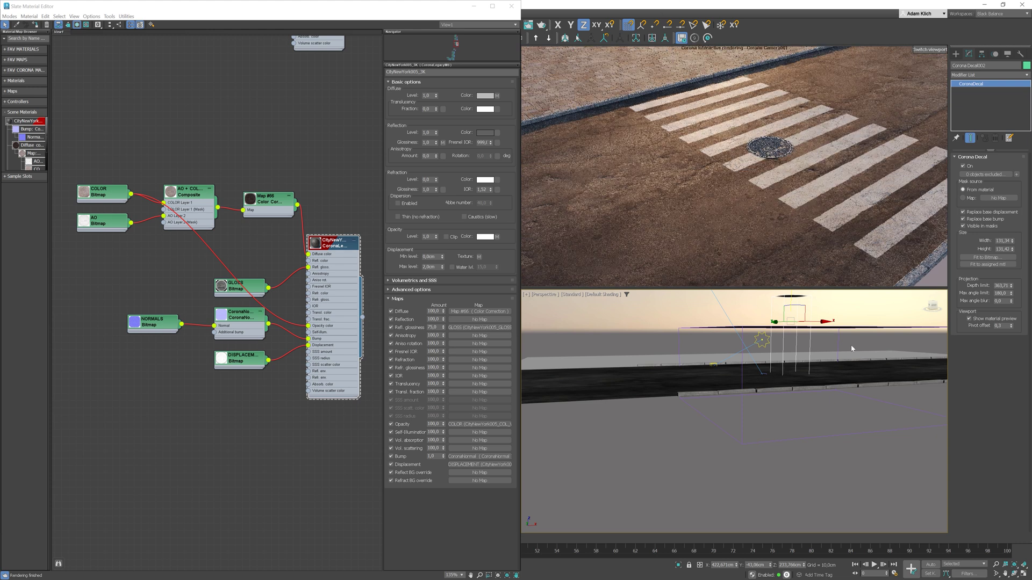
{"action": "left_click_drag", "start_coordinate": [791, 304], "coordinate": [791, 345]}
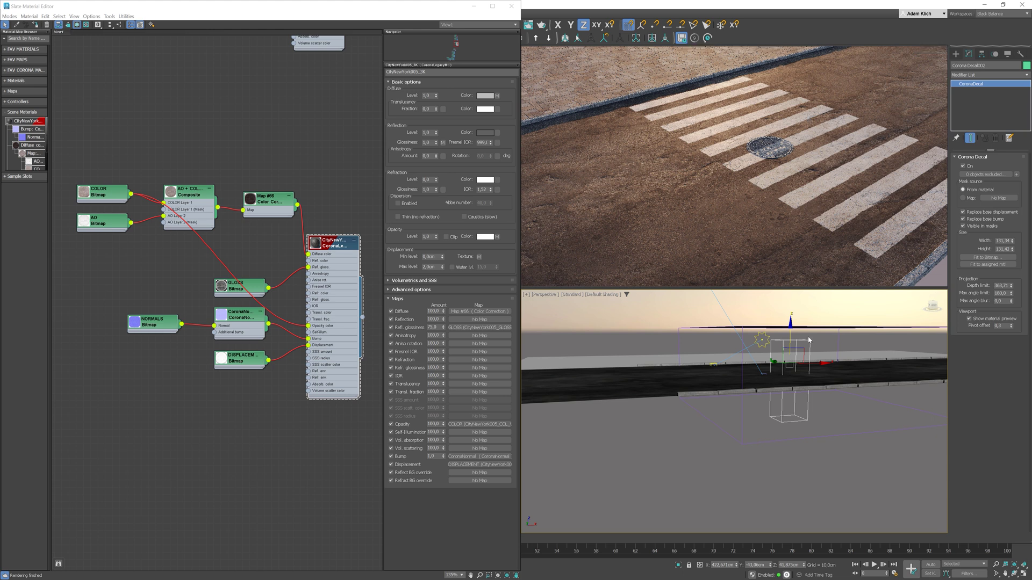
Move the manhole decal off the zebra crossing and clone it into two more decals on the asphalt
{"action": "left_click_drag", "start_coordinate": [815, 363], "coordinate": [758, 376]}
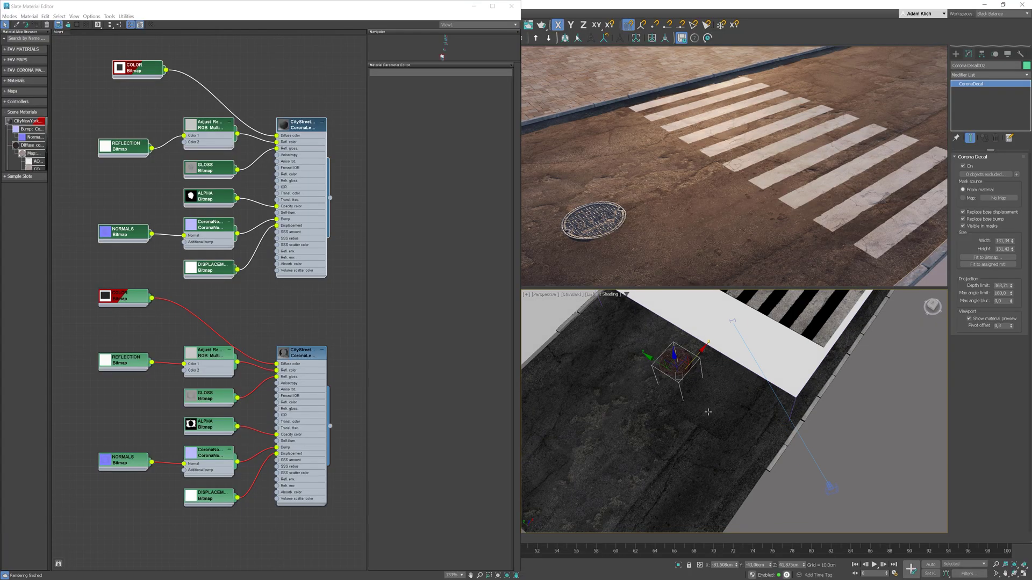
{"action": "mouse_move", "coordinate": [645, 362]}
{"action": "left_mouse_down", "text": "shift"}
{"action": "mouse_move", "coordinate": [620, 365]}
{"action": "mouse_move", "coordinate": [689, 413]}
{"action": "left_mouse_up", "text": "shift"}
{"action": "key", "text": "Return"}
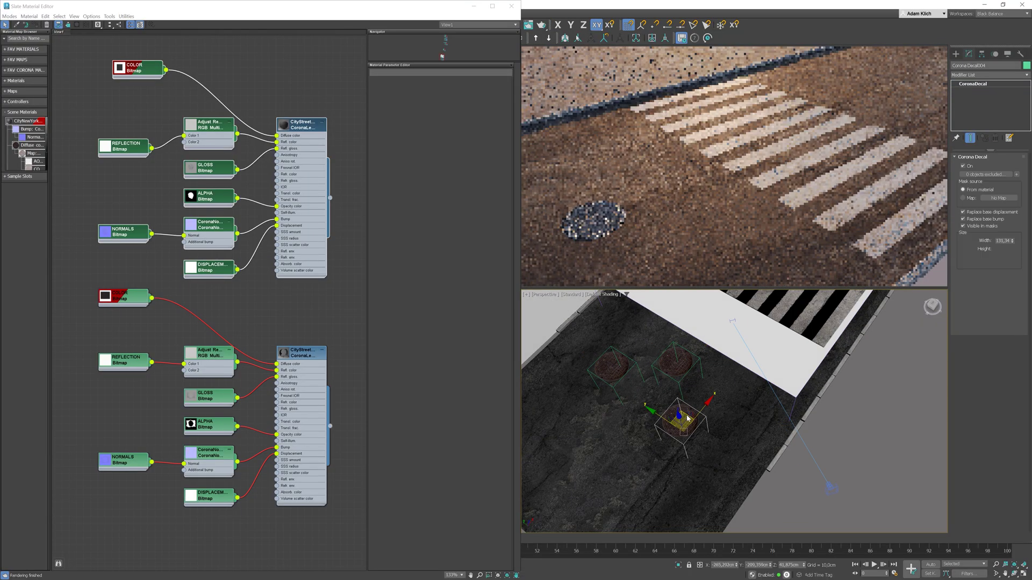
{"action": "key", "text": "Return"}
Assign one of the two asphalt repair patch materials to each cloned decal and show them in the viewport
{"action": "left_click_drag", "start_coordinate": [330, 427], "coordinate": [680, 422]}
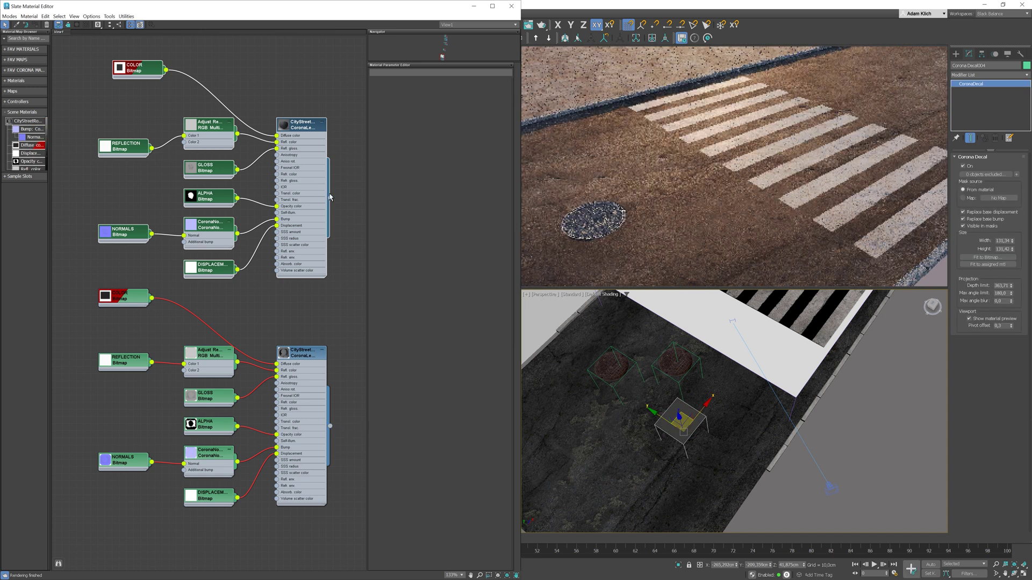
{"action": "left_click_drag", "start_coordinate": [330, 198], "coordinate": [607, 373]}
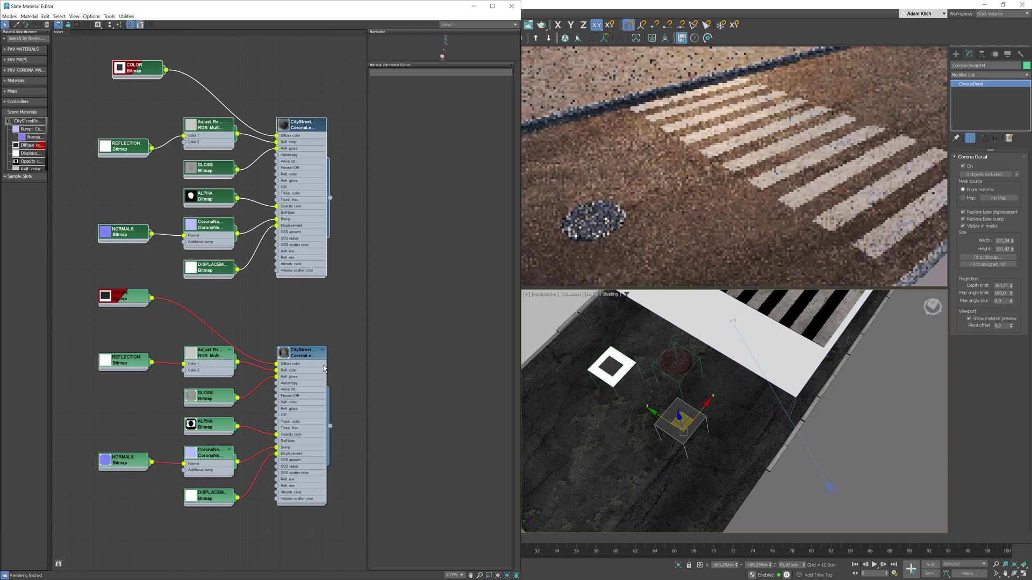
{"action": "left_click", "coordinate": [77, 25]}
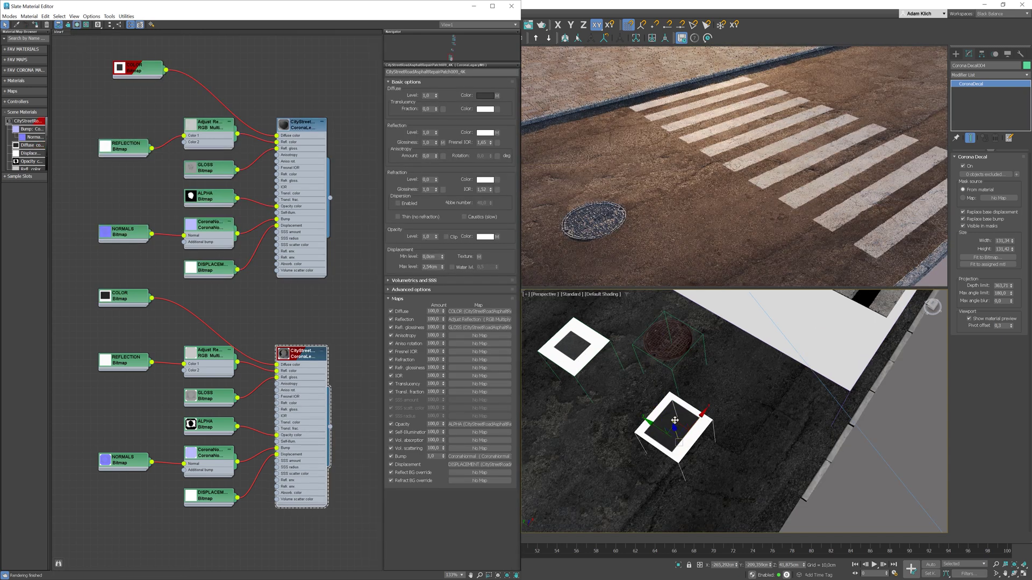
Move the nearer square repair patch decal to the near corner of the zebra crossing, in the camera's view
{"action": "left_click_drag", "start_coordinate": [694, 408], "coordinate": [786, 344]}
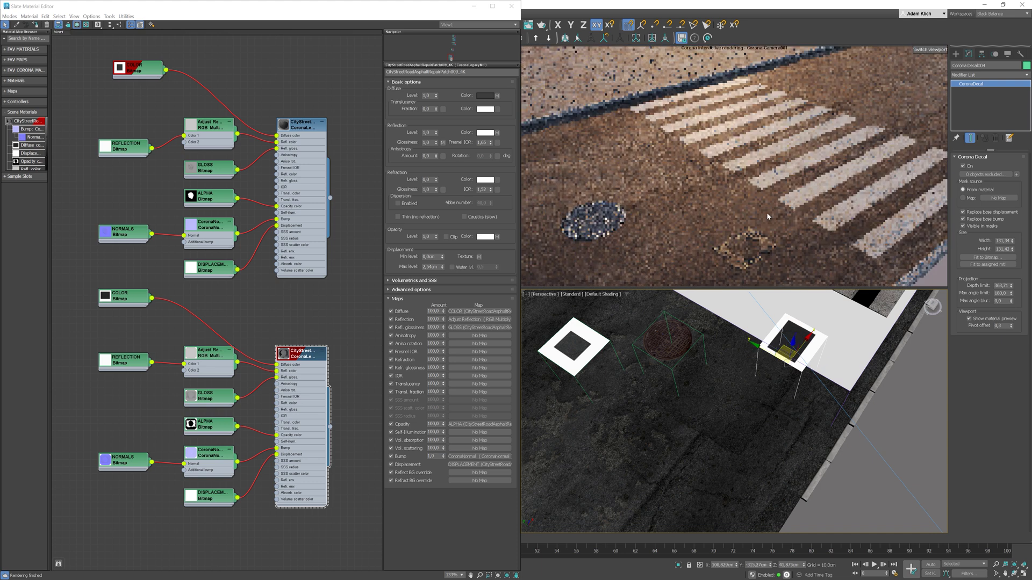
{"action": "left_click", "coordinate": [748, 242]}
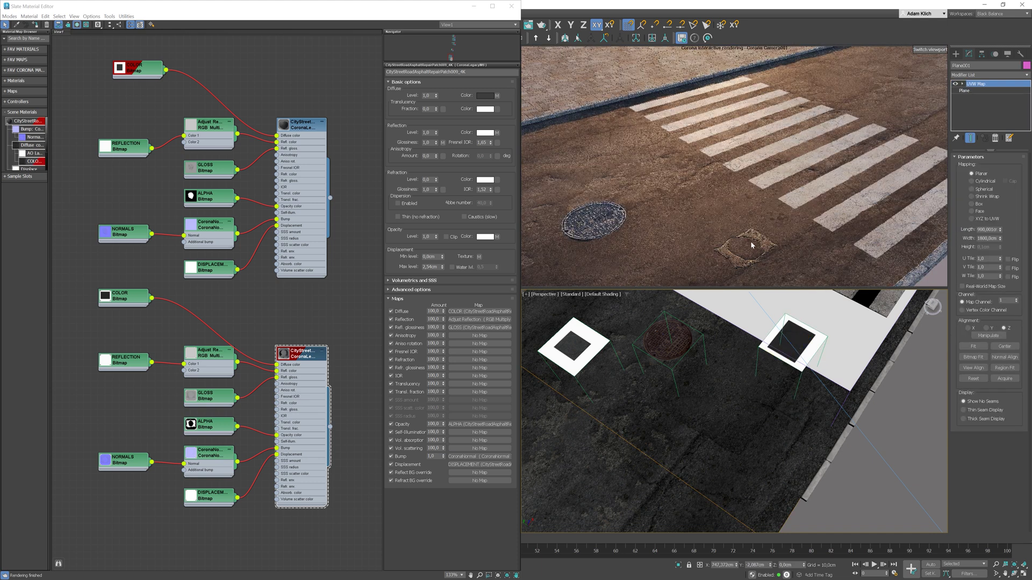
{"action": "middle_click_drag", "start_coordinate": [674, 392], "coordinate": [704, 451]}
Move the other repair patch decal beside the crossing, enlarge it to about 252.24 cm and fit its size to the assigned material
{"action": "left_click", "coordinate": [611, 408]}
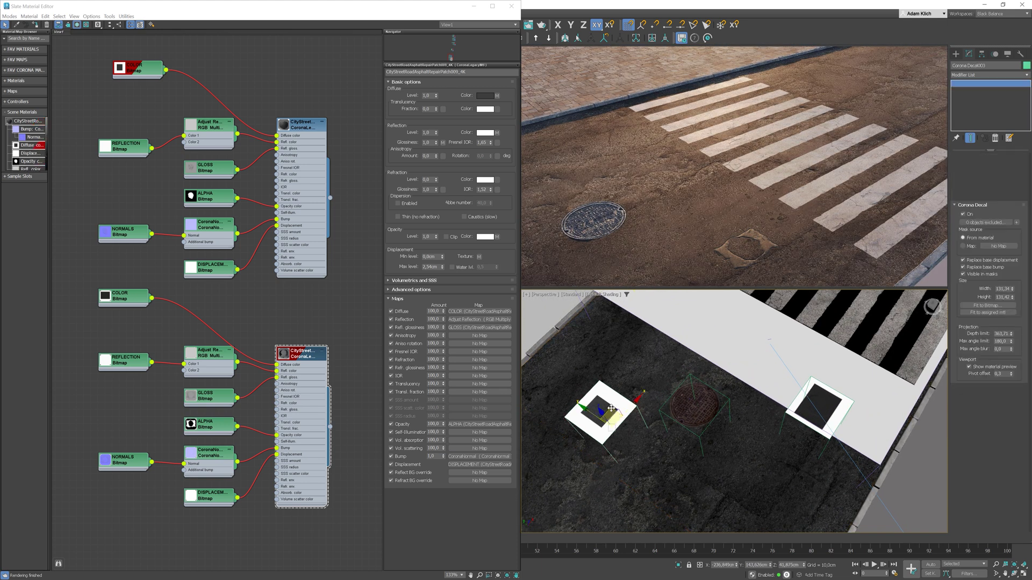
{"action": "left_click_drag", "start_coordinate": [611, 408], "coordinate": [689, 322]}
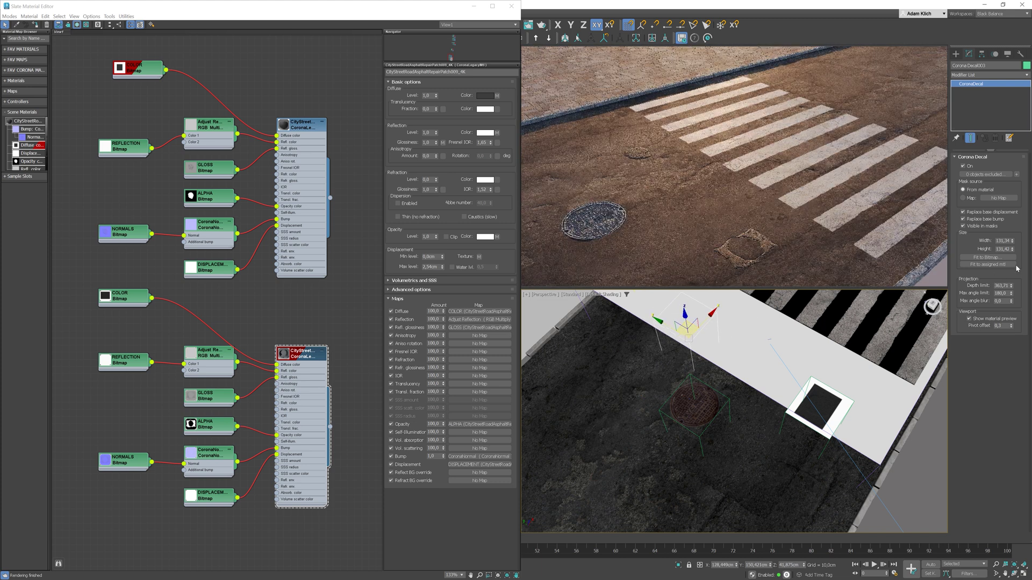
{"action": "left_click_drag", "start_coordinate": [1014, 243], "coordinate": [1014, 241]}
{"action": "left_click", "coordinate": [995, 264]}
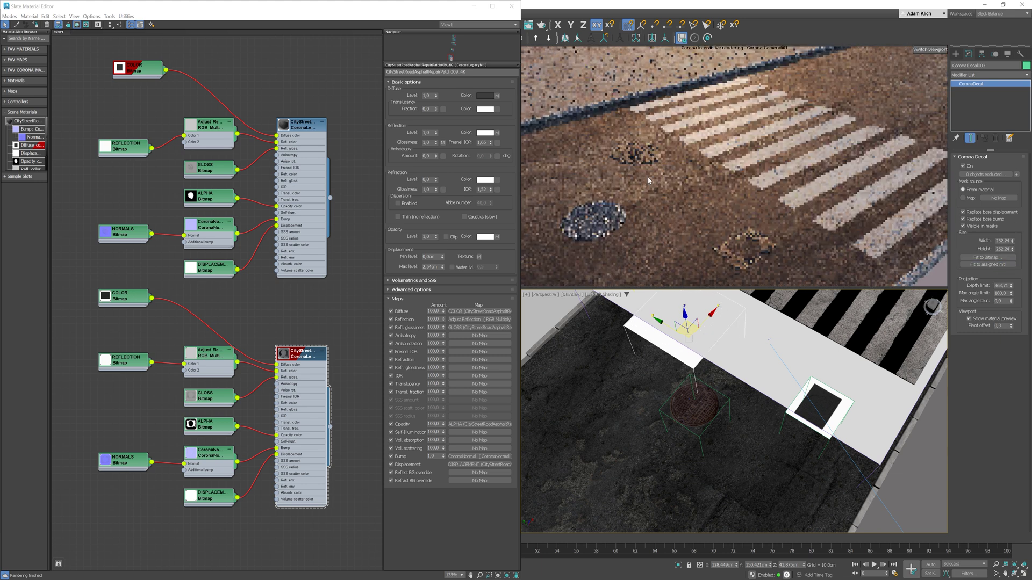
Move the enlarged repair patch decal onto the crossing's stripes and raise it above the zebra crossing decal
{"action": "middle_click_drag", "start_coordinate": [762, 397], "coordinate": [645, 408]}
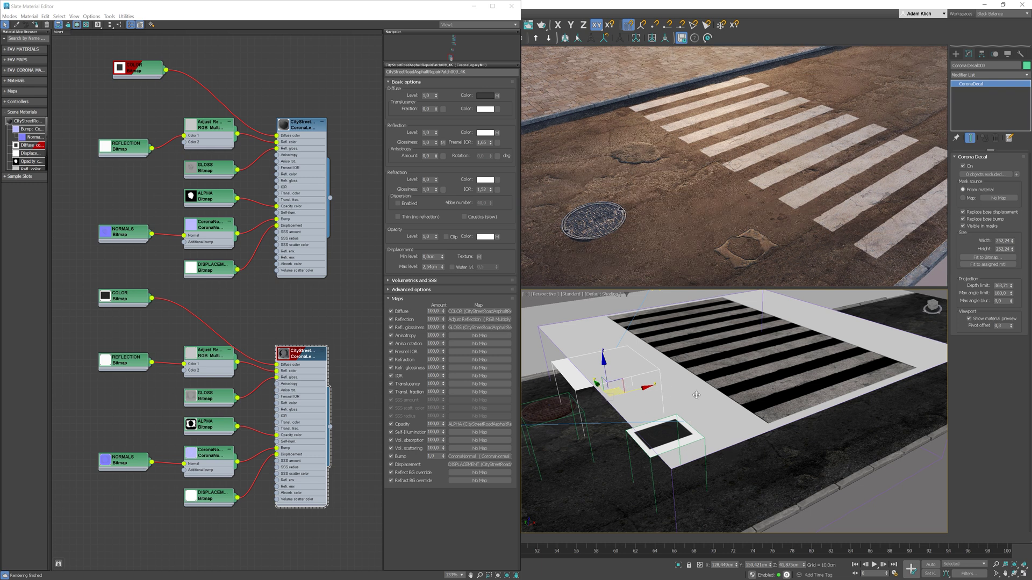
{"action": "left_click_drag", "start_coordinate": [696, 395], "coordinate": [751, 405]}
{"action": "key", "text": "ctrl+z"}
{"action": "key", "text": "ctrl+z"}
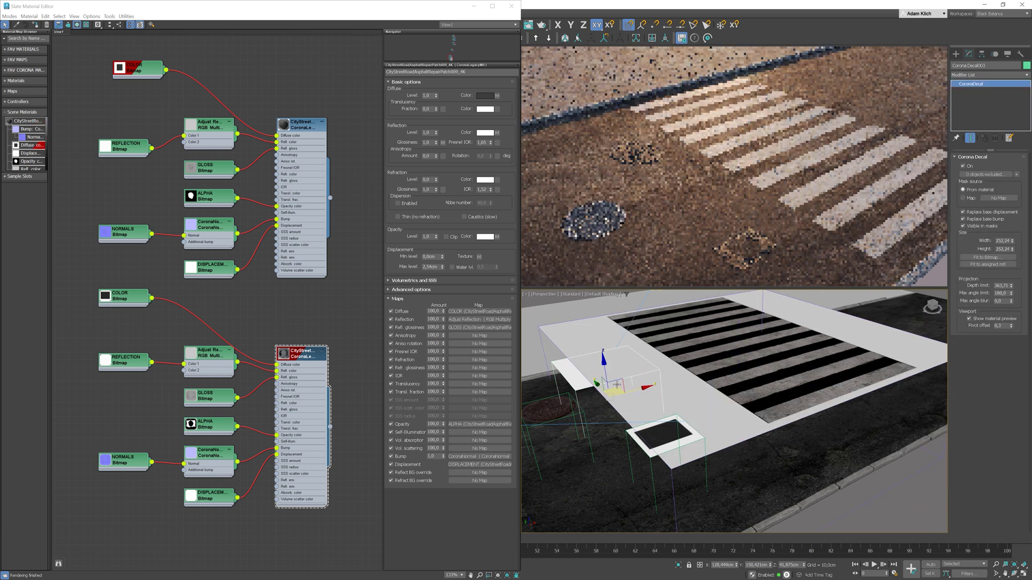
{"action": "left_click_drag", "start_coordinate": [617, 384], "coordinate": [780, 402]}
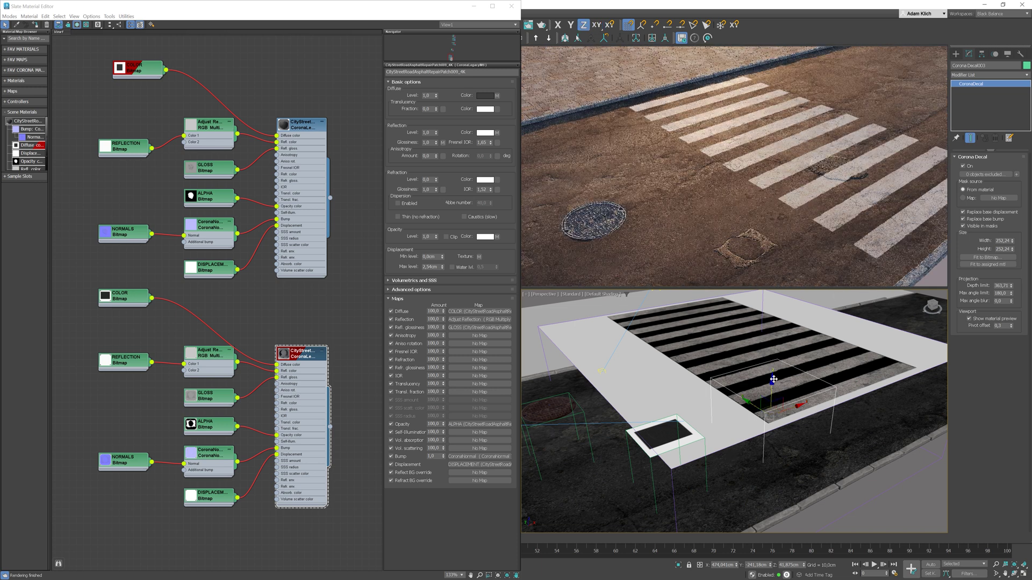
{"action": "left_click_drag", "start_coordinate": [773, 378], "coordinate": [773, 352]}
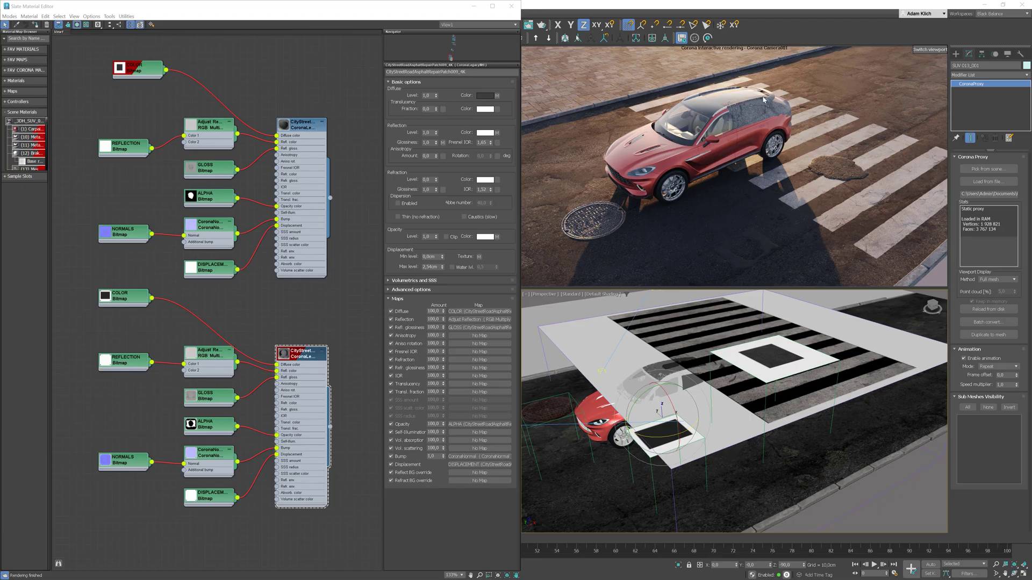
Exclude the red car from the zebra crossing decal so the stripes are not projected onto it
{"action": "left_click", "coordinate": [673, 325]}
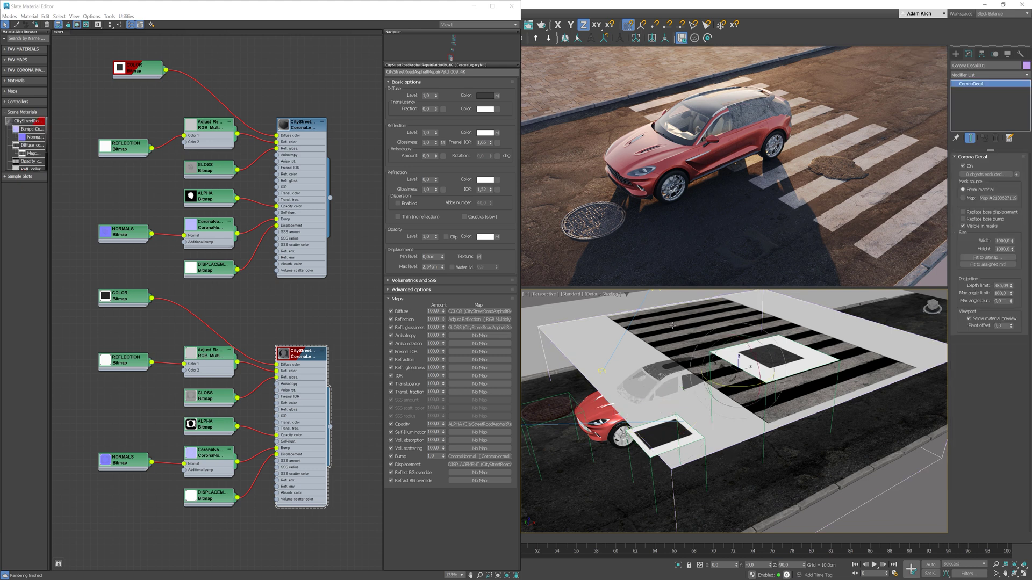
{"action": "left_click", "coordinate": [1016, 175]}
{"action": "left_click", "coordinate": [601, 411]}
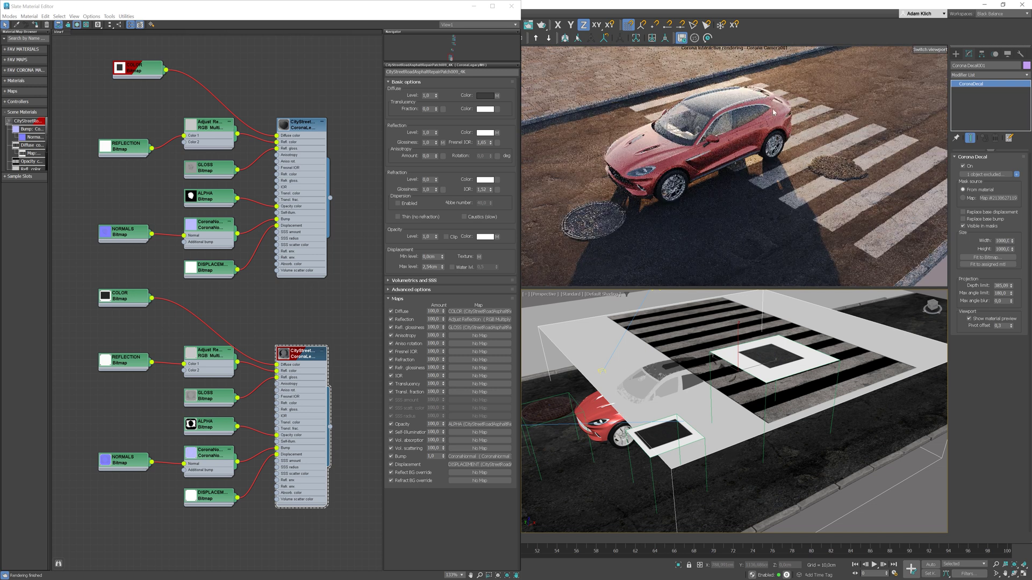
{"action": "left_click", "coordinate": [1016, 175]}
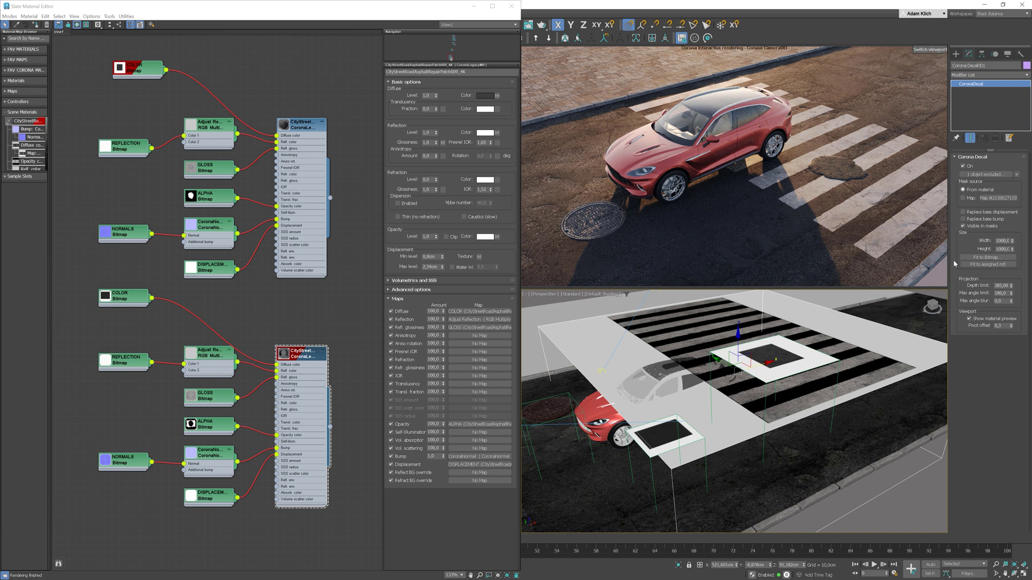
Create a new Corona Decal over the front of the red car and raise it above the bonnet
{"action": "left_click", "coordinate": [955, 53]}
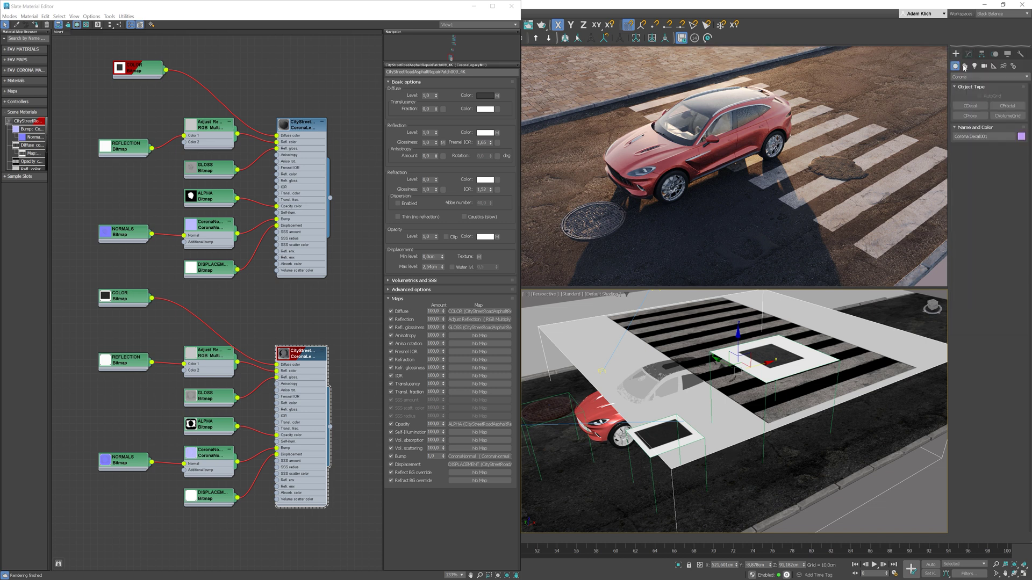
{"action": "left_click", "coordinate": [969, 106]}
{"action": "left_click_drag", "start_coordinate": [579, 410], "coordinate": [639, 444]}
{"action": "right_click", "coordinate": [614, 406]}
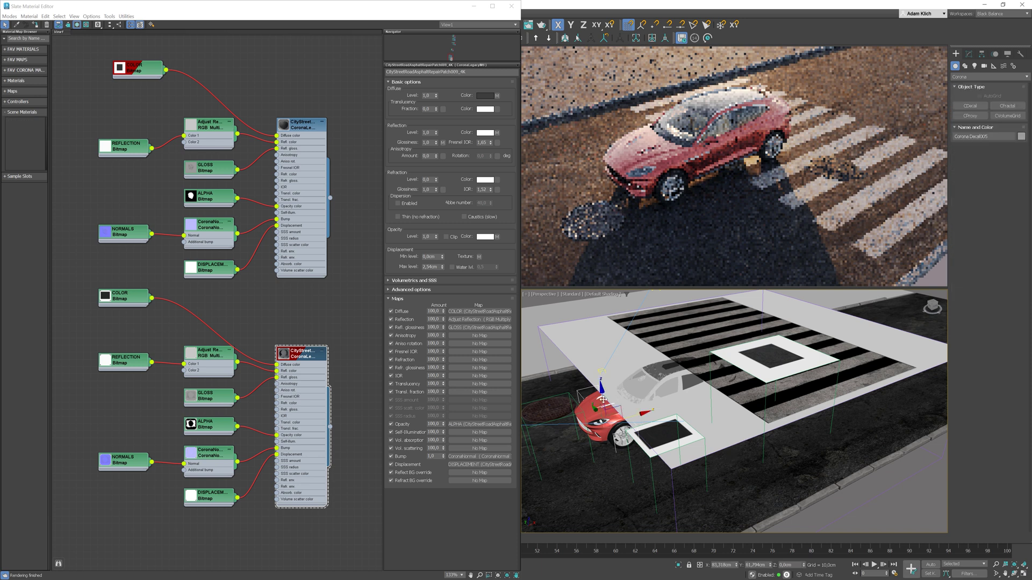
{"action": "key", "text": "w"}
{"action": "key", "text": "z"}
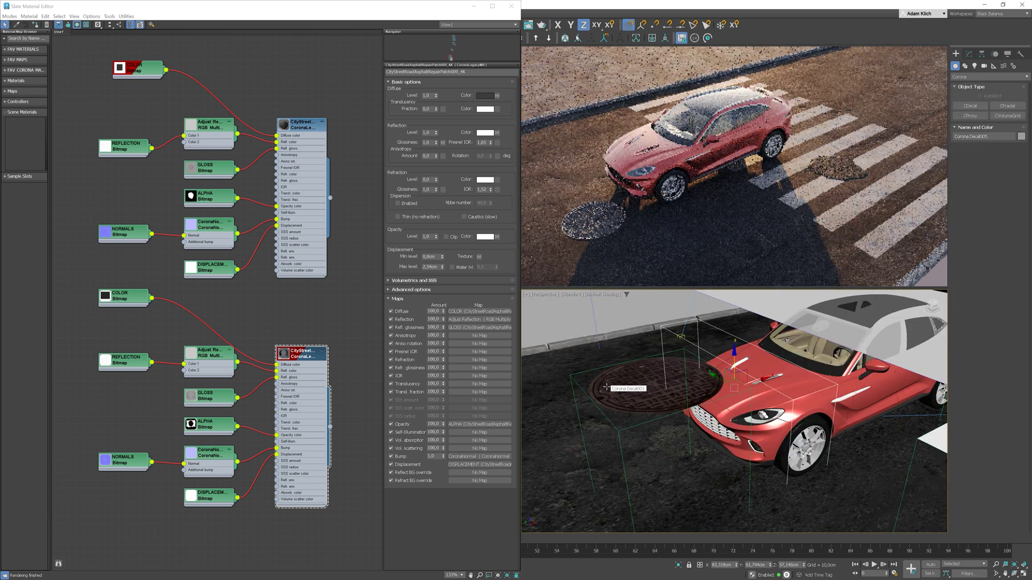
{"action": "middle_click_drag", "start_coordinate": [907, 365], "coordinate": [970, 403], "text": "alt"}
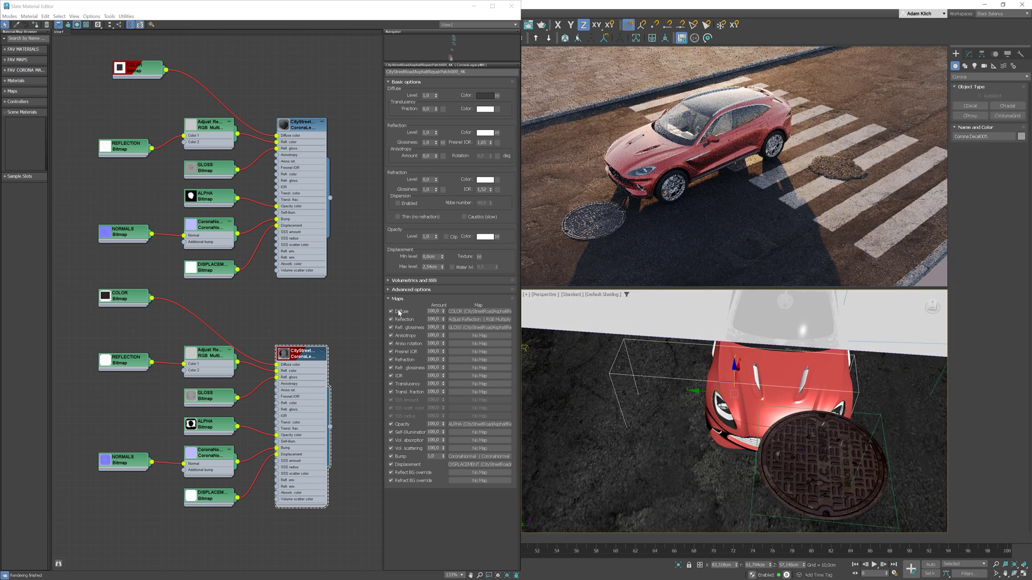
Delete the extra bitmap beside the material with the CORONA DECALS opacity map and assign that material to the new decal
{"action": "scroll", "coordinate": [248, 330], "scroll_direction": "down", "scroll_amount": 1}
{"action": "middle_click_drag", "start_coordinate": [248, 312], "coordinate": [248, 375]}
{"action": "scroll", "coordinate": [274, 399], "scroll_direction": "down", "scroll_amount": 2}
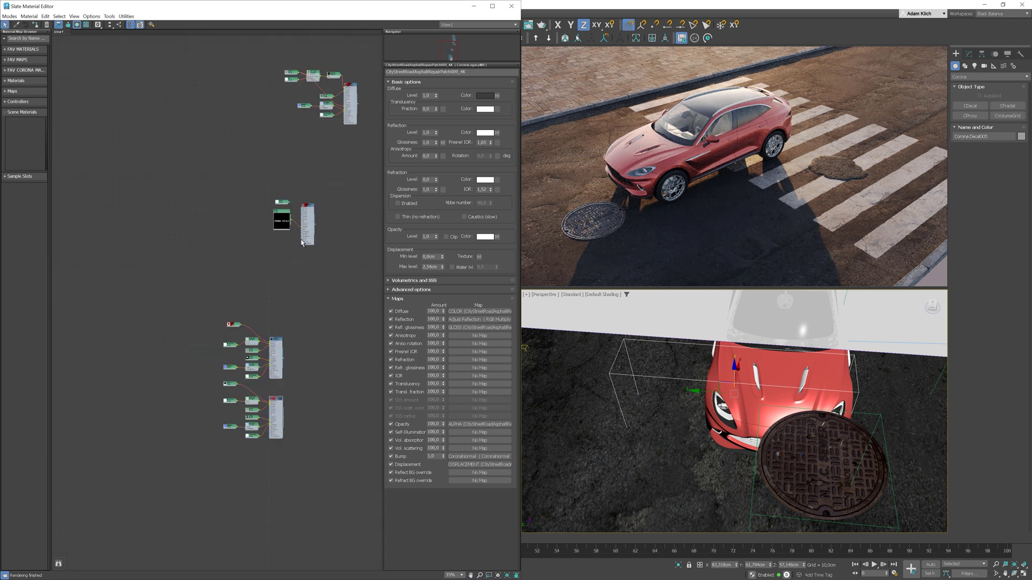
{"action": "scroll", "coordinate": [314, 178], "scroll_direction": "up", "scroll_amount": 2}
{"action": "scroll", "coordinate": [278, 264], "scroll_direction": "up", "scroll_amount": 3}
{"action": "key", "text": "Delete"}
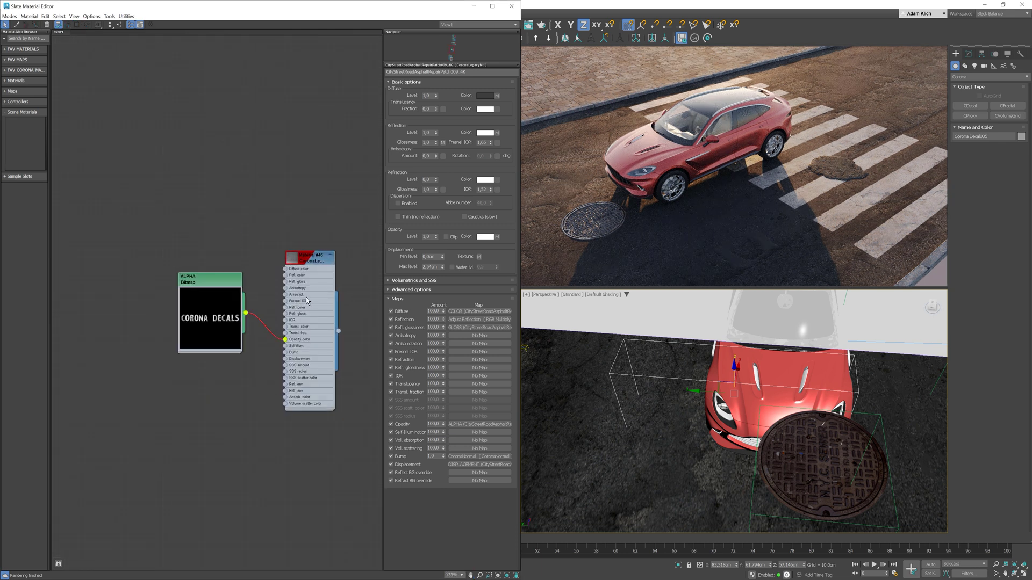
{"action": "middle_click_drag", "start_coordinate": [308, 301], "coordinate": [304, 246]}
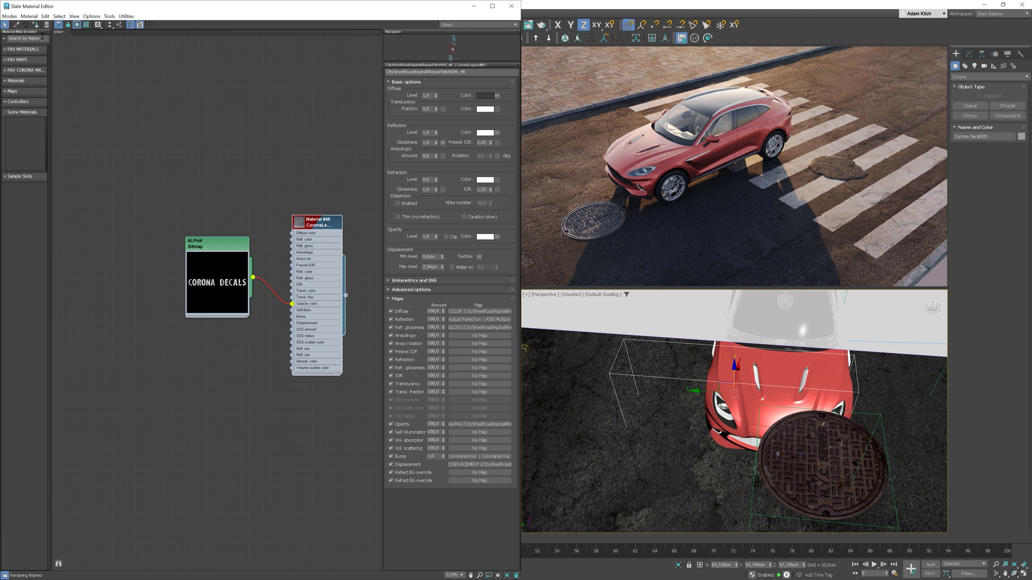
{"action": "left_click", "coordinate": [36, 25]}
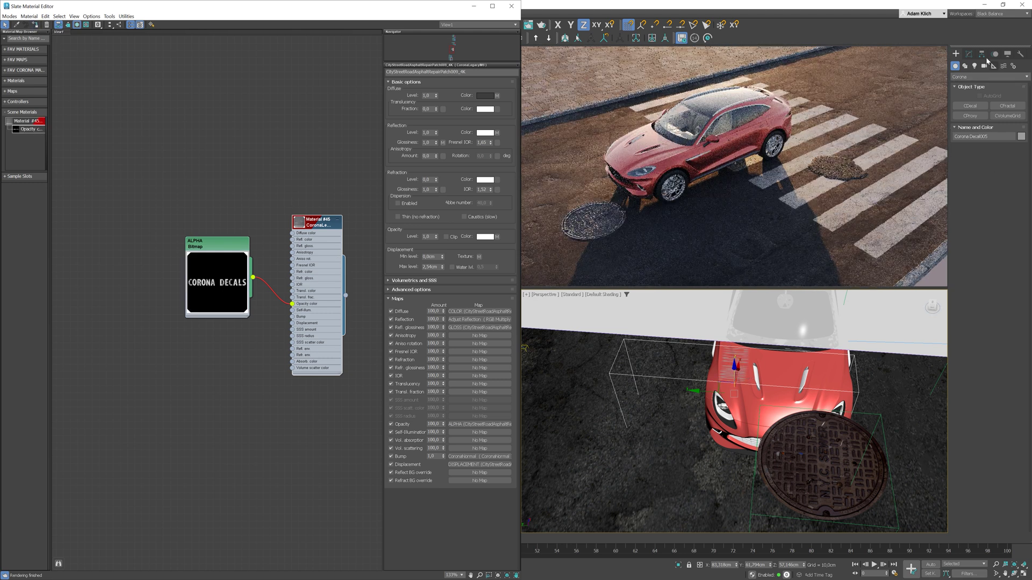
Fit the lettering decal's size to its assigned material and set the material's diffuse colour to yellow
{"action": "left_click", "coordinate": [981, 54]}
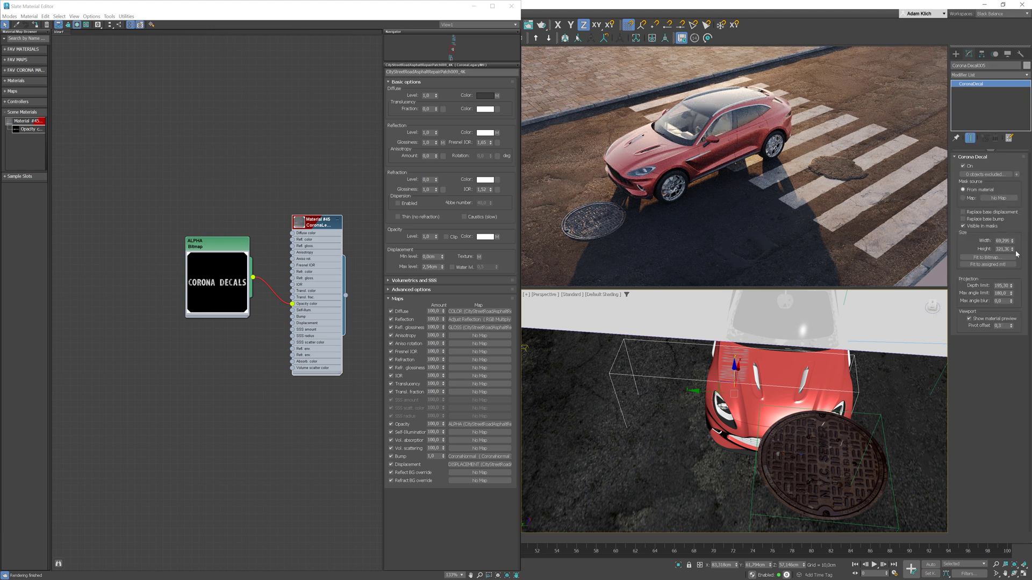
{"action": "left_click", "coordinate": [1006, 265]}
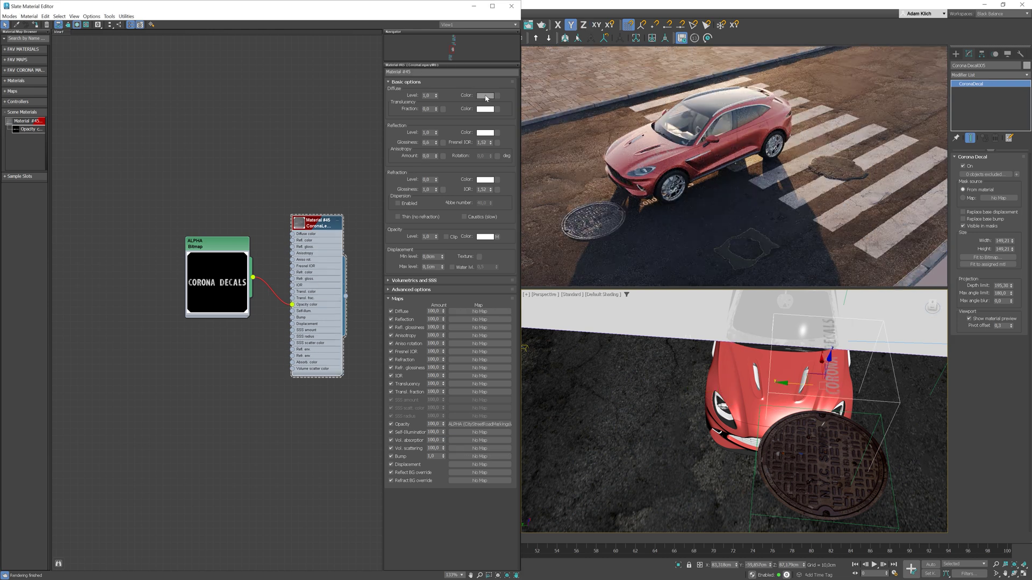
{"action": "left_click", "coordinate": [485, 96]}
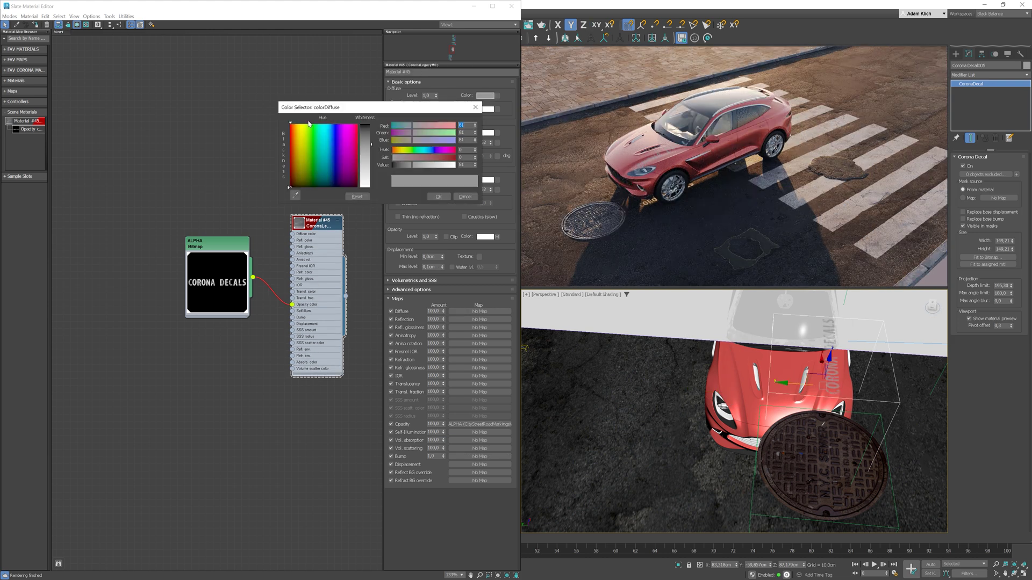
{"action": "left_click_drag", "start_coordinate": [431, 133], "coordinate": [392, 140]}
{"action": "mouse_move", "coordinate": [453, 165]}
{"action": "left_mouse_down"}
{"action": "mouse_move", "coordinate": [440, 159]}
{"action": "mouse_move", "coordinate": [434, 171]}
{"action": "left_mouse_up"}
{"action": "left_click", "coordinate": [445, 198]}
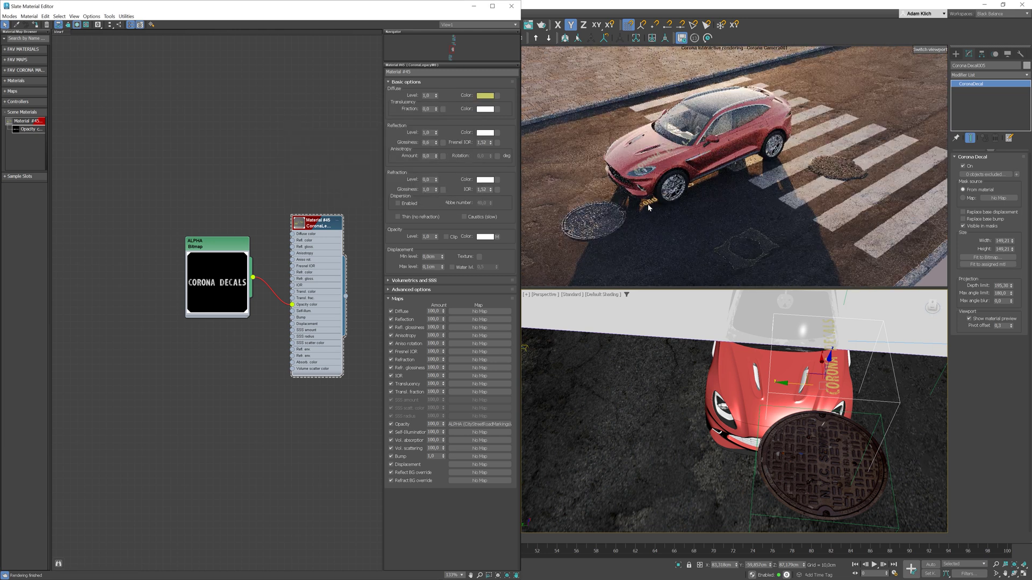
Switch the lettering decal's object list to Include and add only the red SUV, so the lettering projects solely onto the car
{"action": "left_click", "coordinate": [991, 175]}
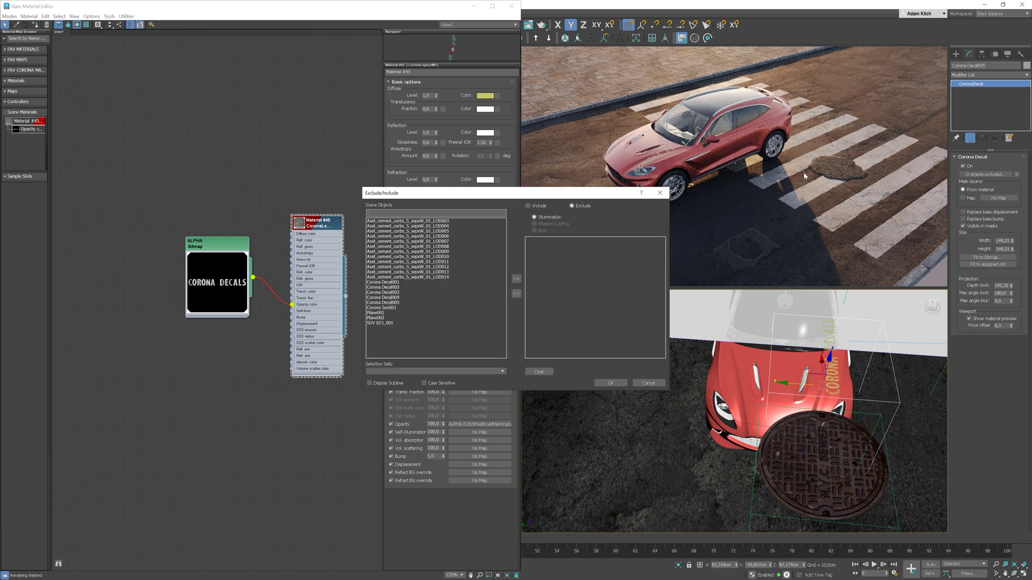
{"action": "left_click", "coordinate": [527, 206]}
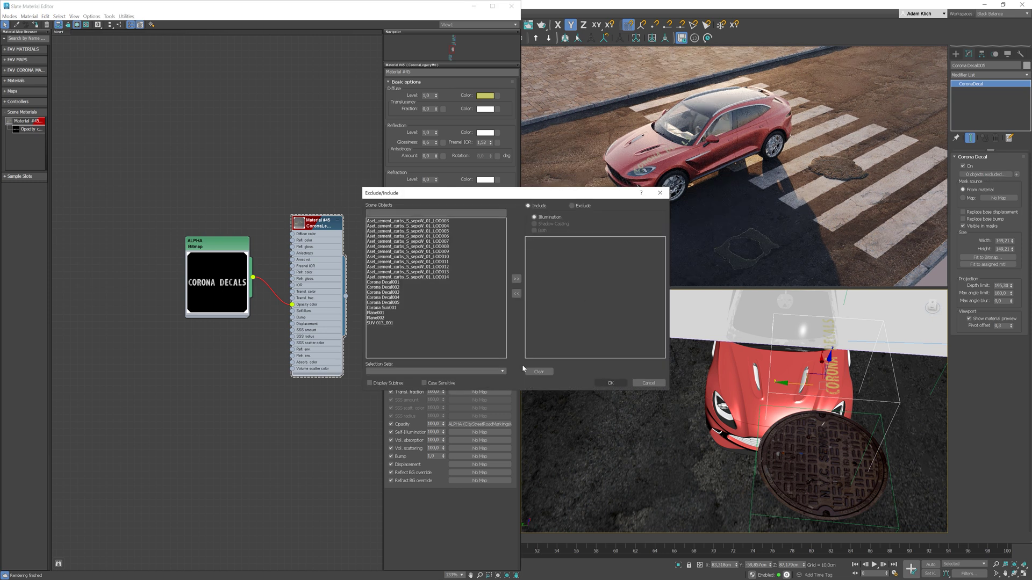
{"action": "left_click", "coordinate": [384, 323]}
{"action": "left_click", "coordinate": [515, 279]}
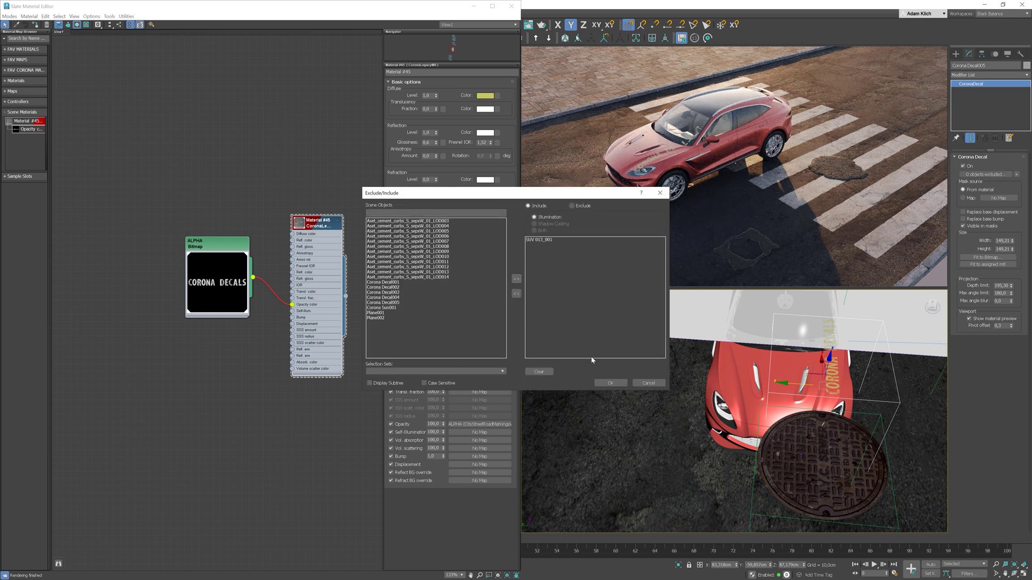
{"action": "left_click", "coordinate": [610, 384]}
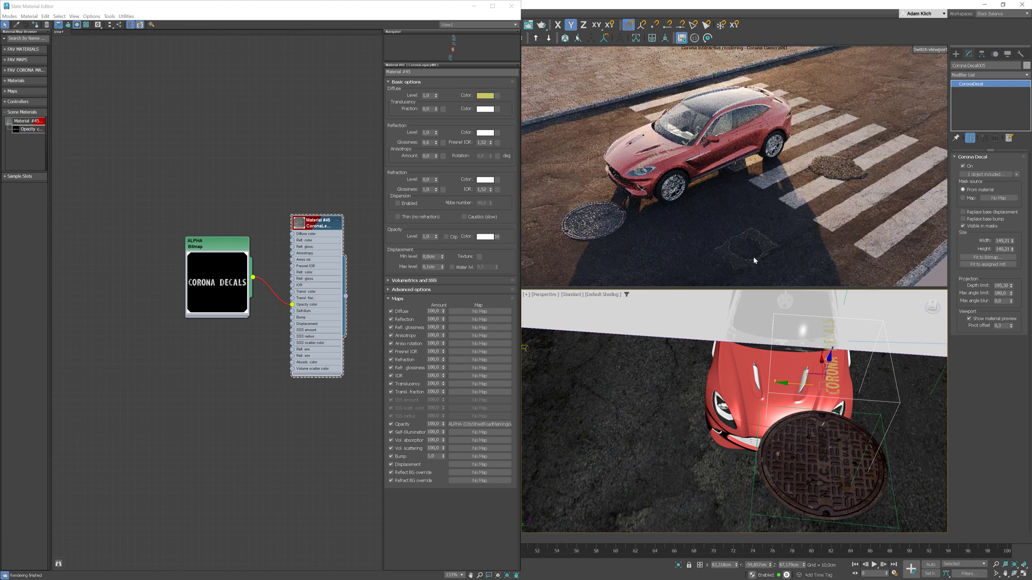
Enlarge the lettering decal, refit it to its assigned material and move it over the visible side of the car
{"action": "left_click_drag", "start_coordinate": [1013, 241], "coordinate": [1008, 267]}
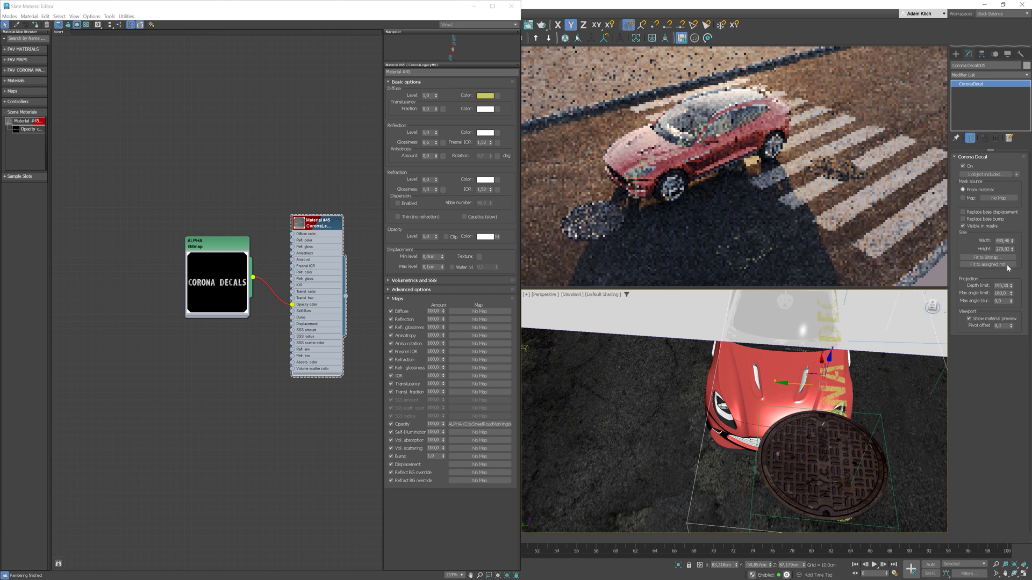
{"action": "left_click", "coordinate": [988, 265]}
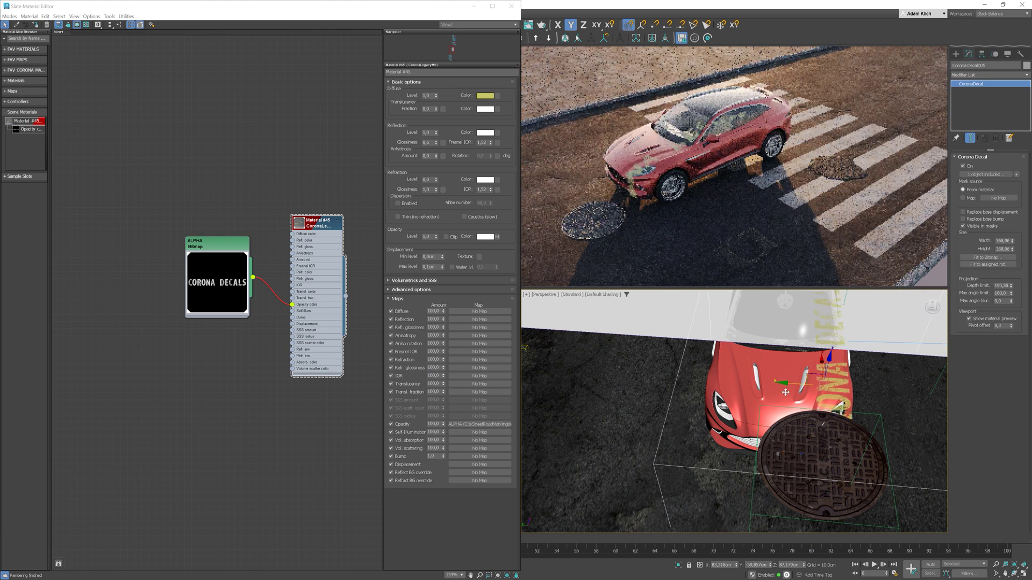
{"action": "left_click_drag", "start_coordinate": [815, 374], "coordinate": [771, 358]}
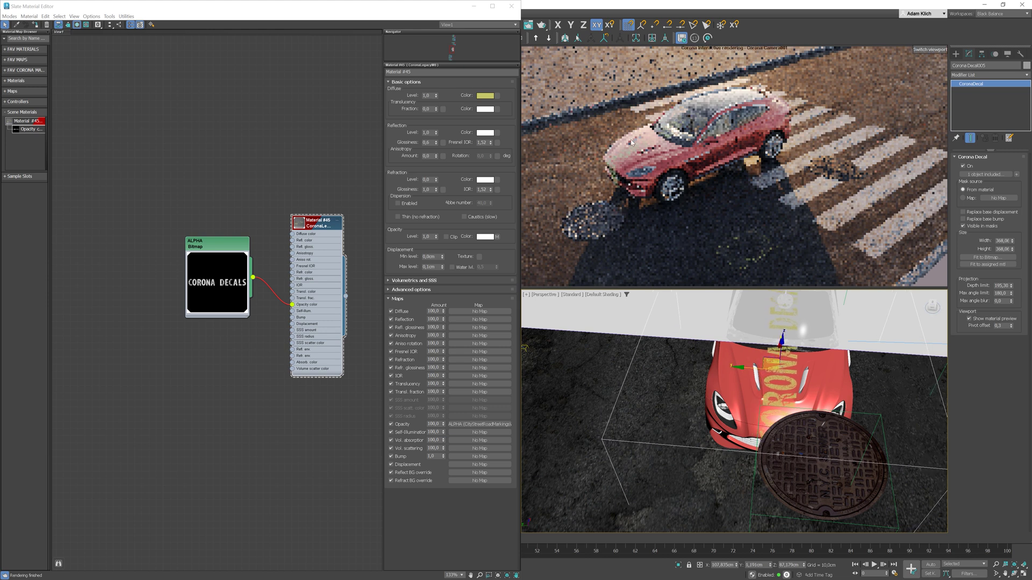
{"action": "left_click_drag", "start_coordinate": [769, 360], "coordinate": [834, 325]}
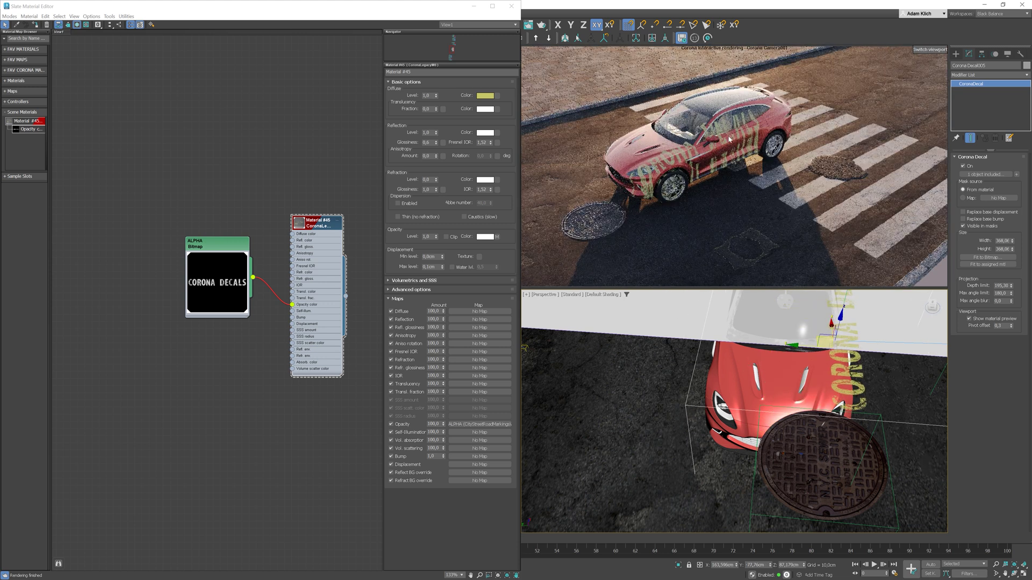
Set the lettering decal's maximum projection angle limit to 60
{"action": "left_click", "coordinate": [1000, 293]}
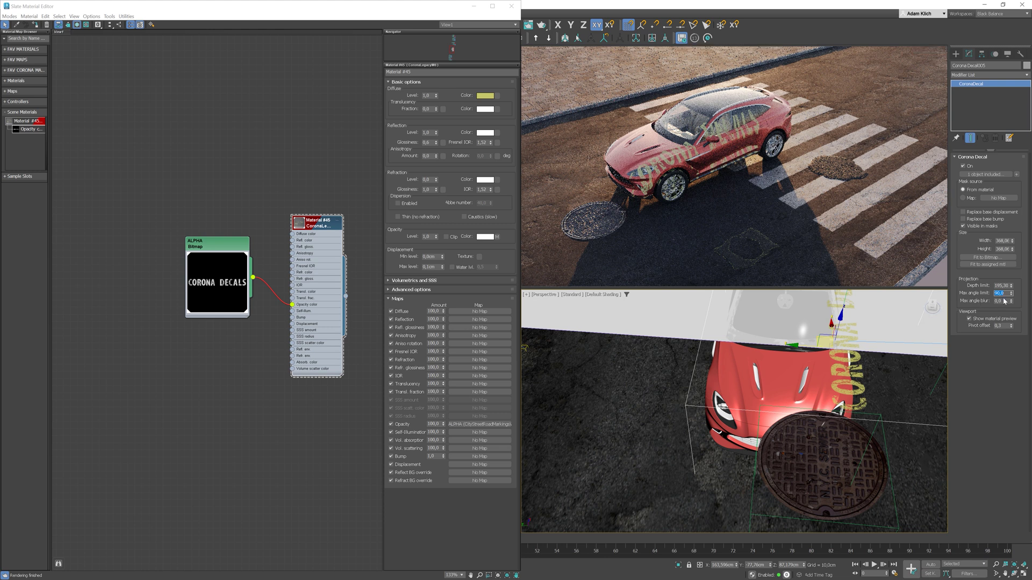
{"action": "type", "text": "60"}
{"action": "key", "text": "Return"}
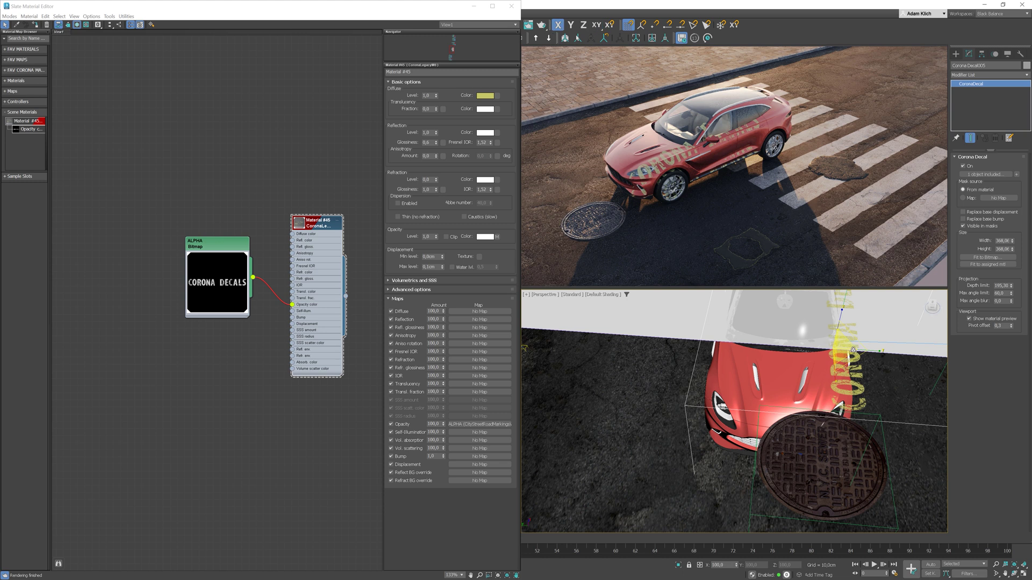
Rotate the lettering decal upright to 90 degrees about X so it projects straight onto the car's side
{"action": "key", "text": "e"}
{"action": "left_click_drag", "start_coordinate": [857, 323], "coordinate": [881, 328]}
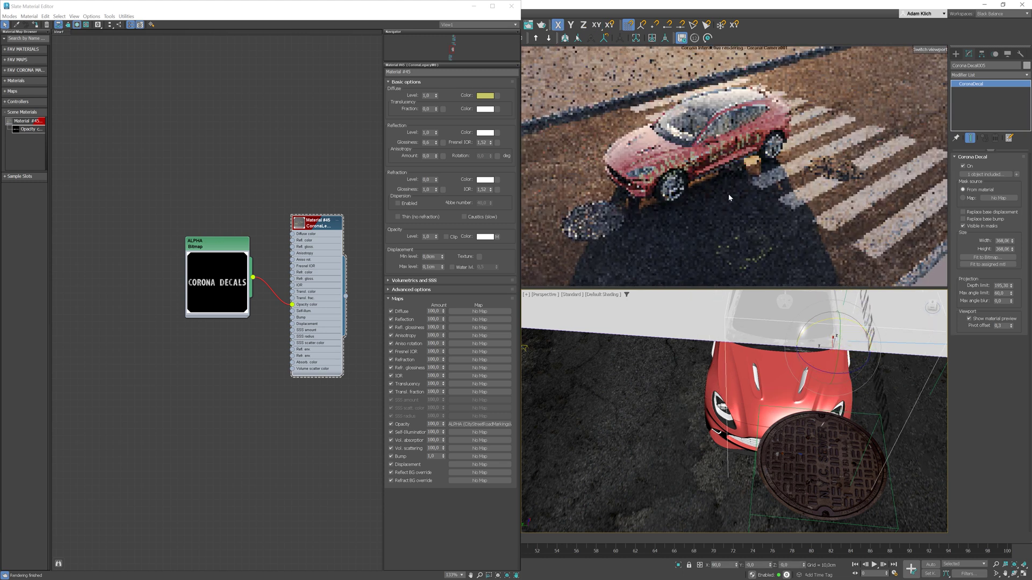
{"action": "middle_click_drag", "start_coordinate": [896, 423], "coordinate": [826, 371], "text": "alt"}
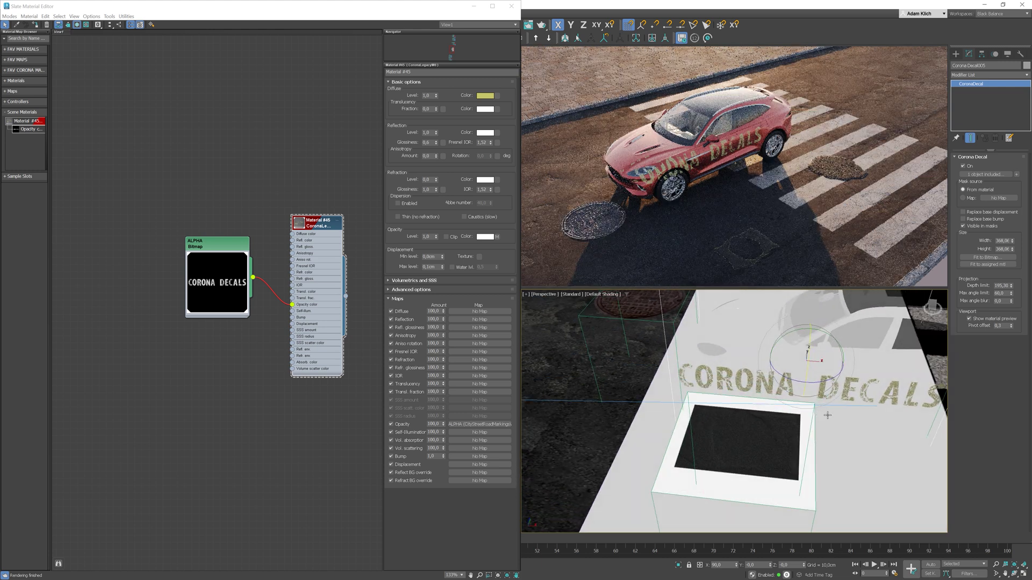
Shift the lettering decal towards the car's rear, reduce its size and refit it to the assigned material
{"action": "key", "text": "w"}
{"action": "left_click_drag", "start_coordinate": [832, 363], "coordinate": [867, 365]}
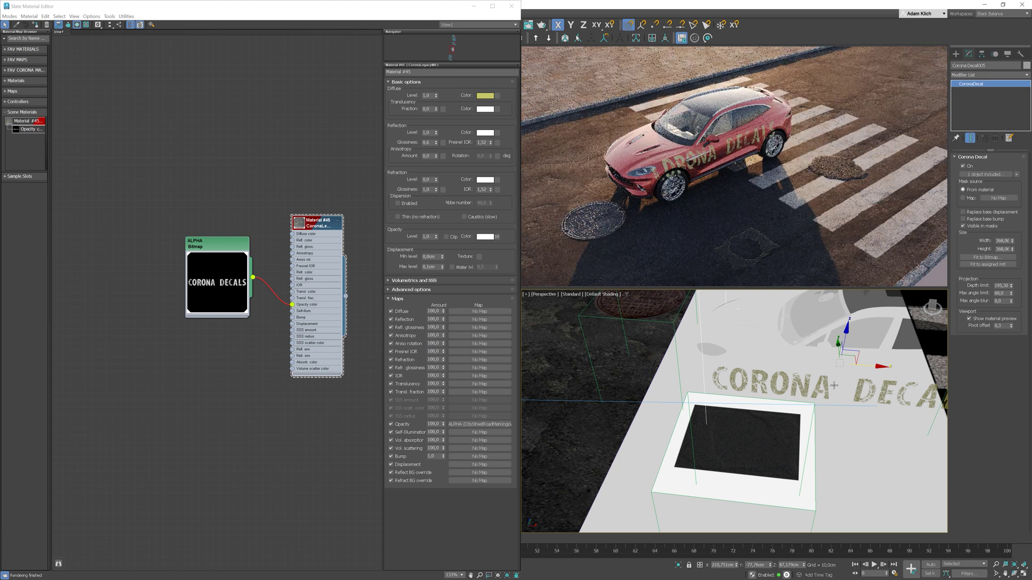
{"action": "left_click_drag", "start_coordinate": [1011, 249], "coordinate": [1013, 248]}
{"action": "left_click", "coordinate": [1003, 264]}
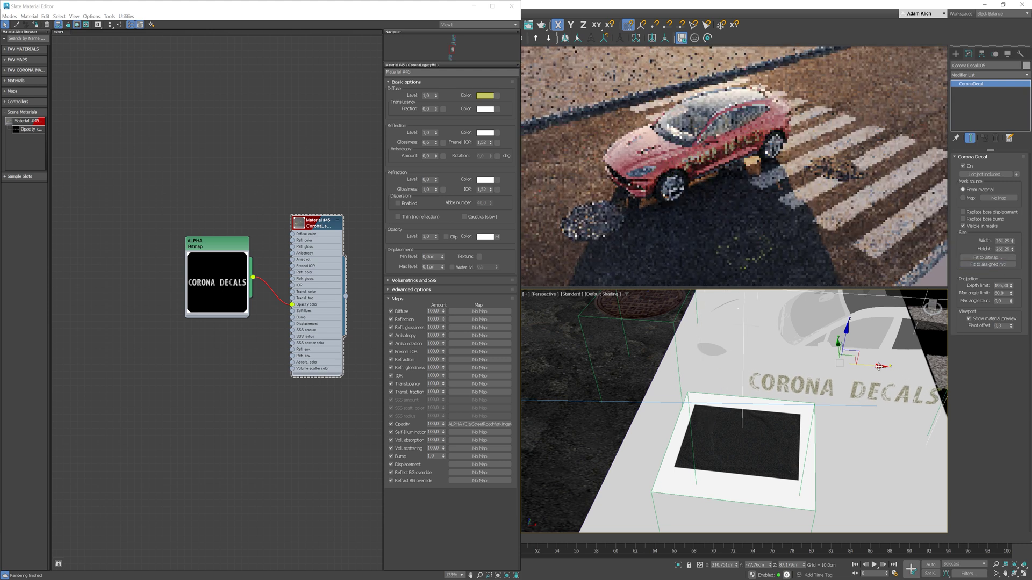